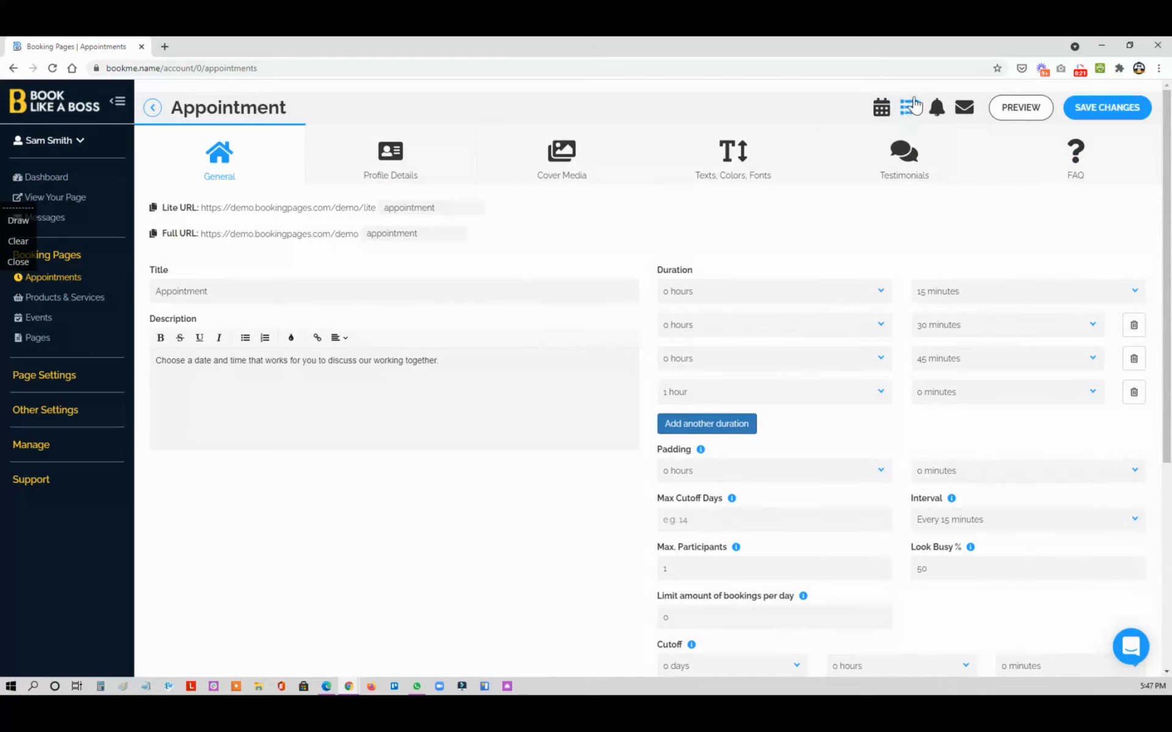
# Add a required Text Field named "How old are you?" to the appointment's custom fields and save it
pyautogui.click(909, 110)
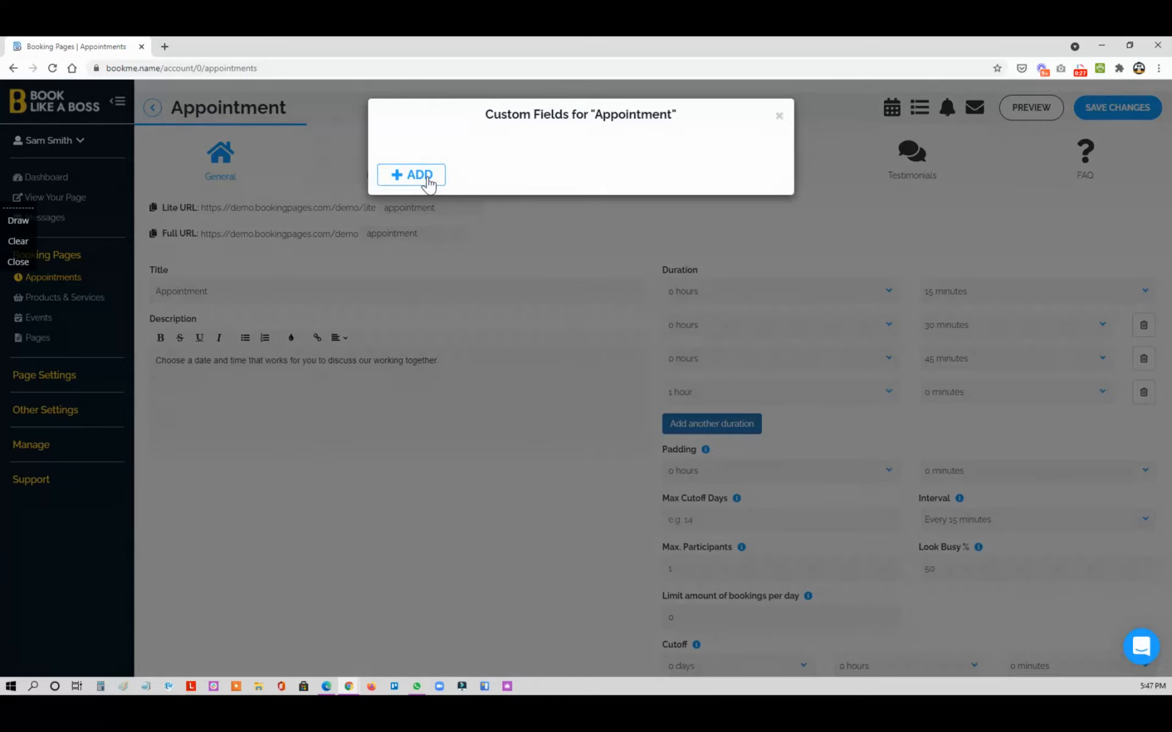
pyautogui.click(418, 176)
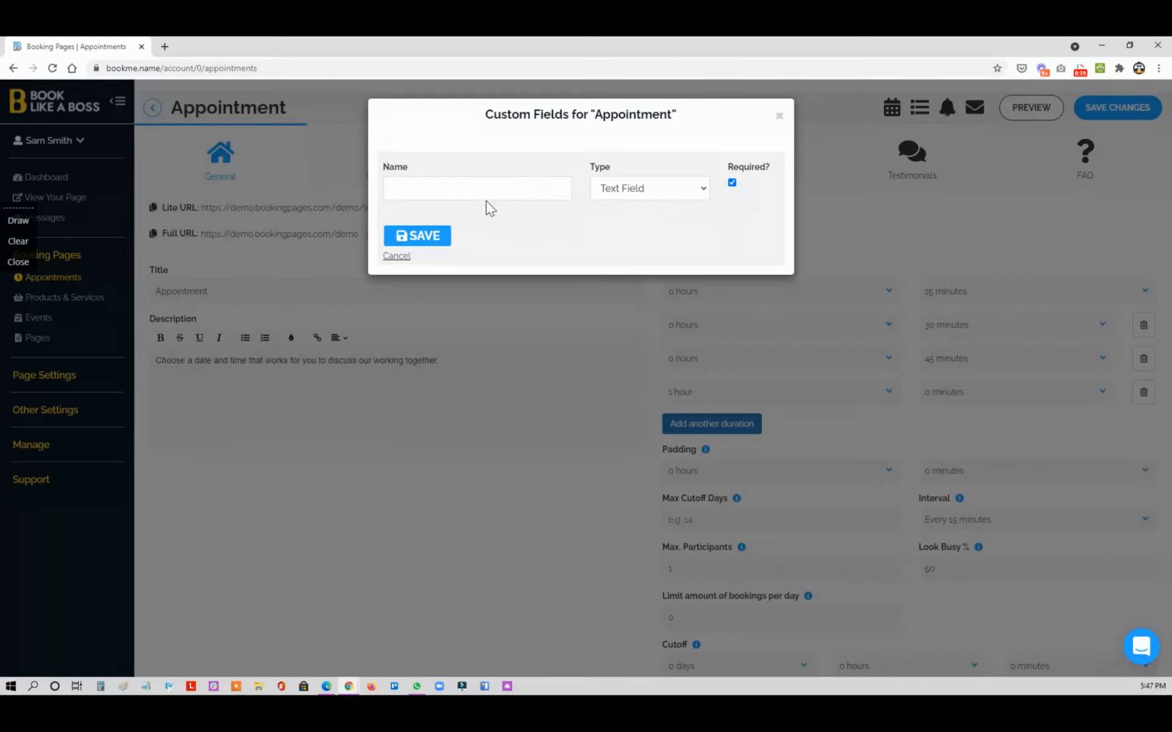
pyautogui.click(732, 183)
pyautogui.write('How ols')
pyautogui.press('BackSpace')
pyautogui.press('BackSpace')
pyautogui.write('d are you?')
pyautogui.click(427, 237)
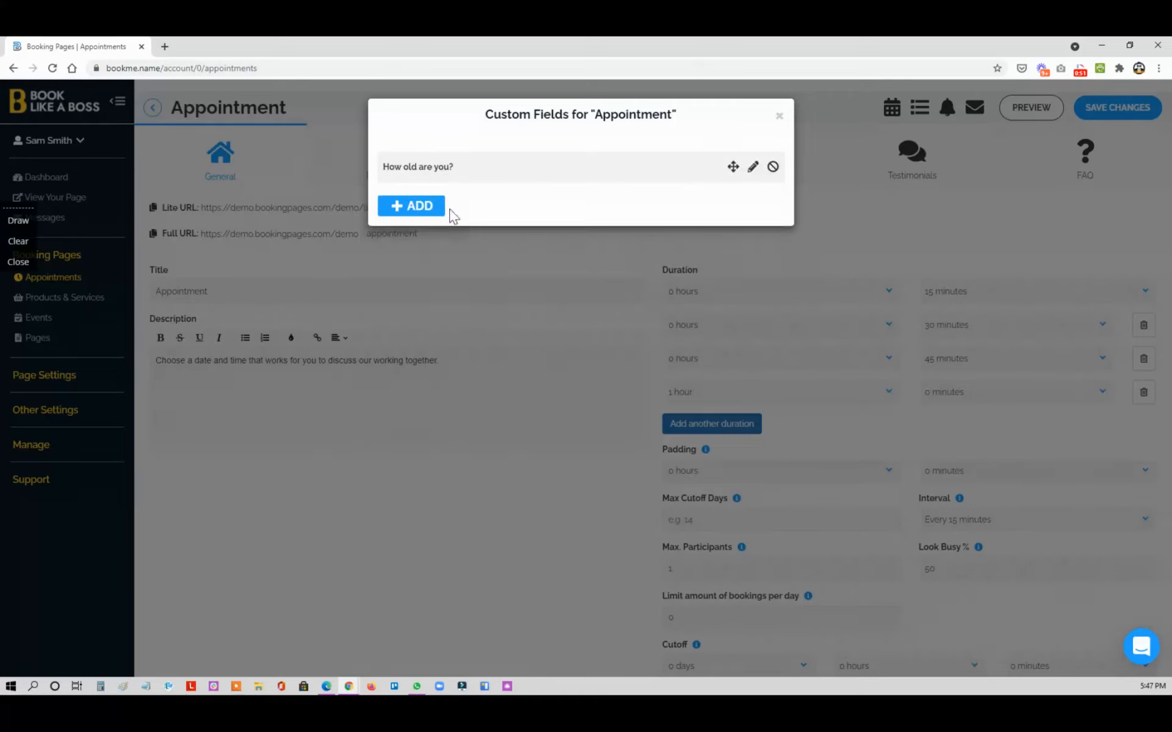
# Start a second custom field of type Select Menu named "What size T-Shirt are you?"
pyautogui.click(434, 211)
pyautogui.click(643, 221)
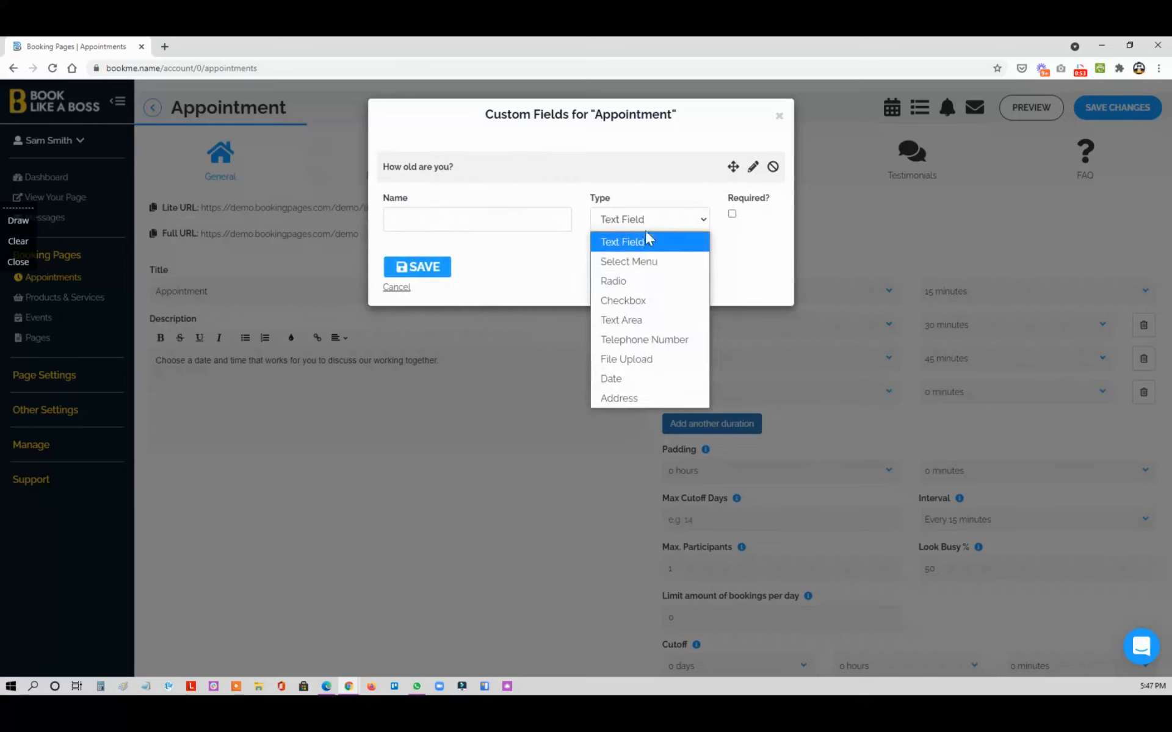
pyautogui.click(599, 262)
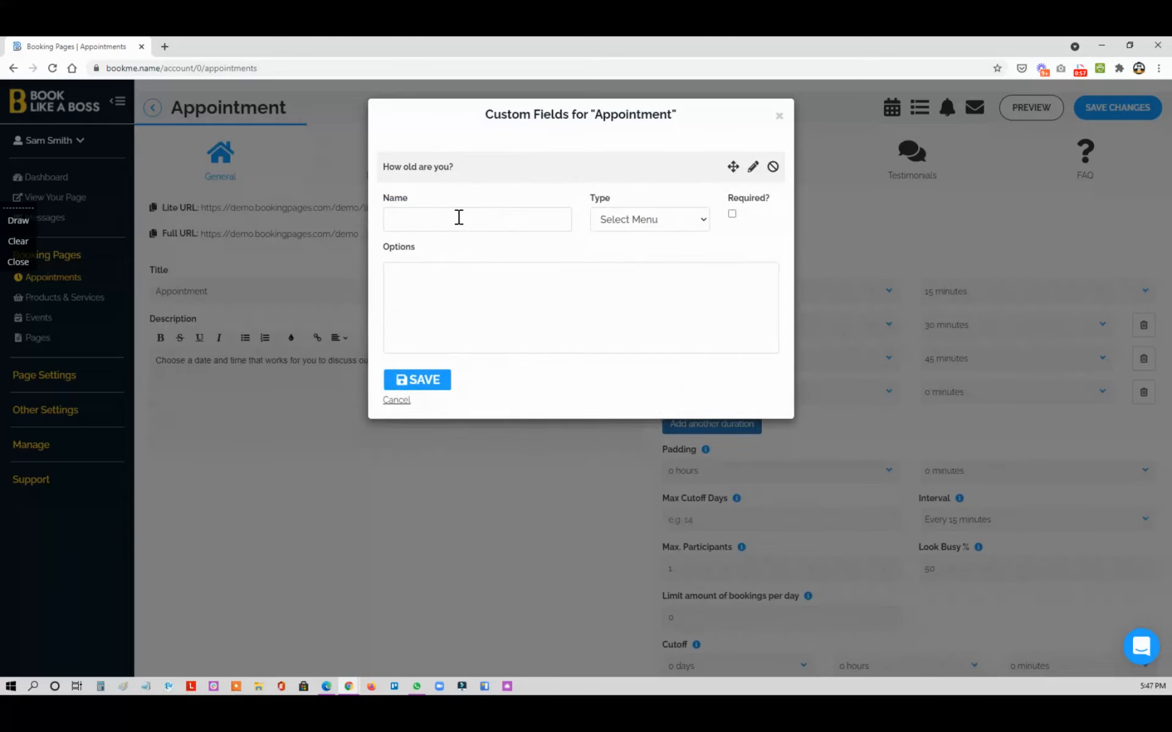
pyautogui.write('What size T-Shirt are you?')
# Give the T-shirt size menu the options s, m, l, xl and xx, make it required, and save it
pyautogui.click(455, 283)
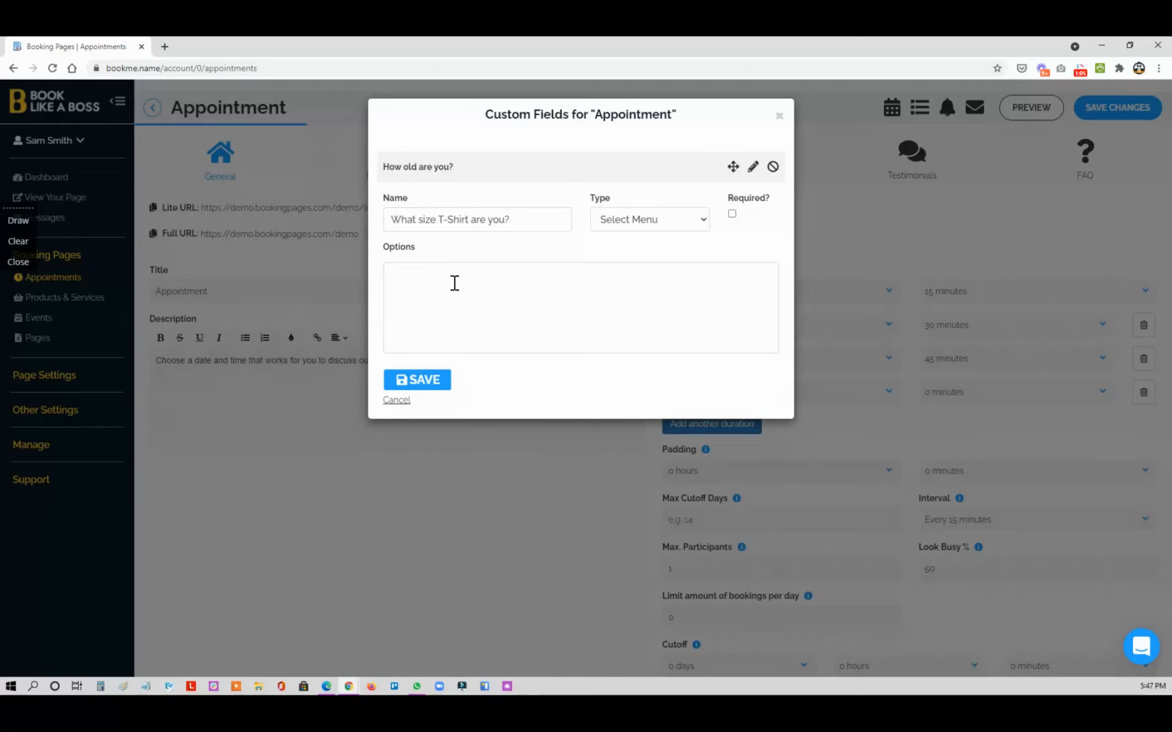
pyautogui.write('S')
pyautogui.press('Return')
pyautogui.write('m')
pyautogui.press('Return')
pyautogui.write('l')
pyautogui.press('Return')
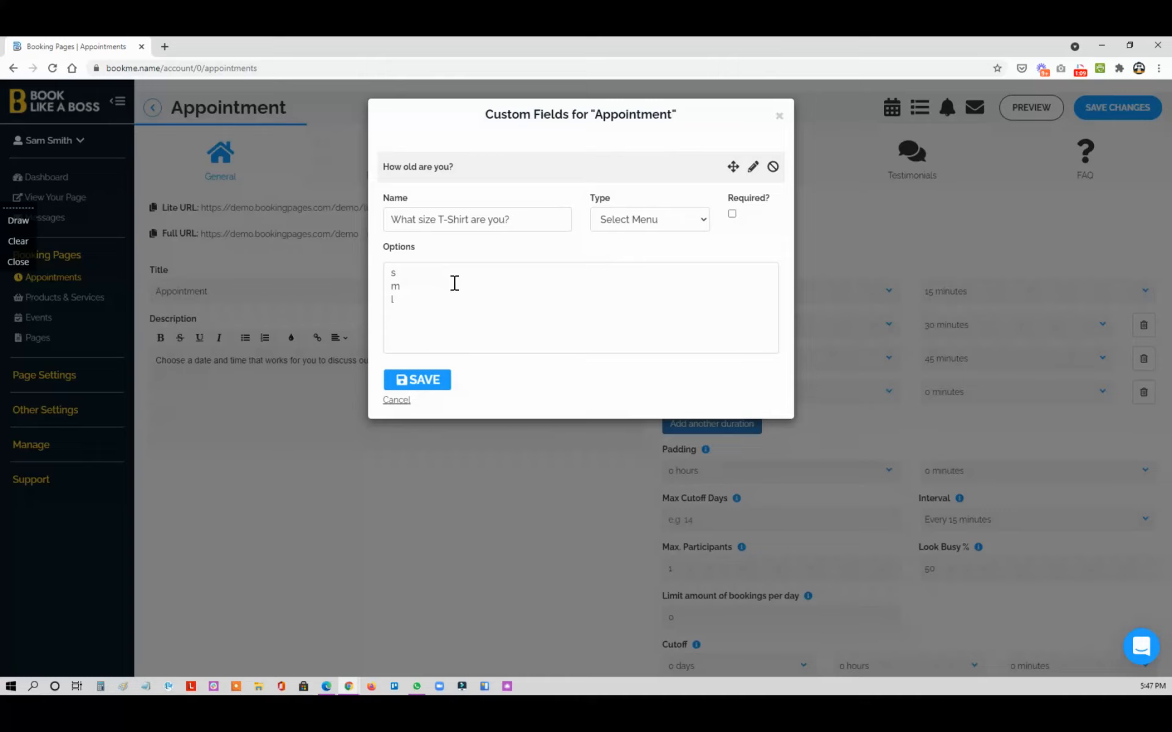
pyautogui.write('xl')
pyautogui.press('Return')
pyautogui.write('xx')
pyautogui.click(733, 214)
pyautogui.click(435, 392)
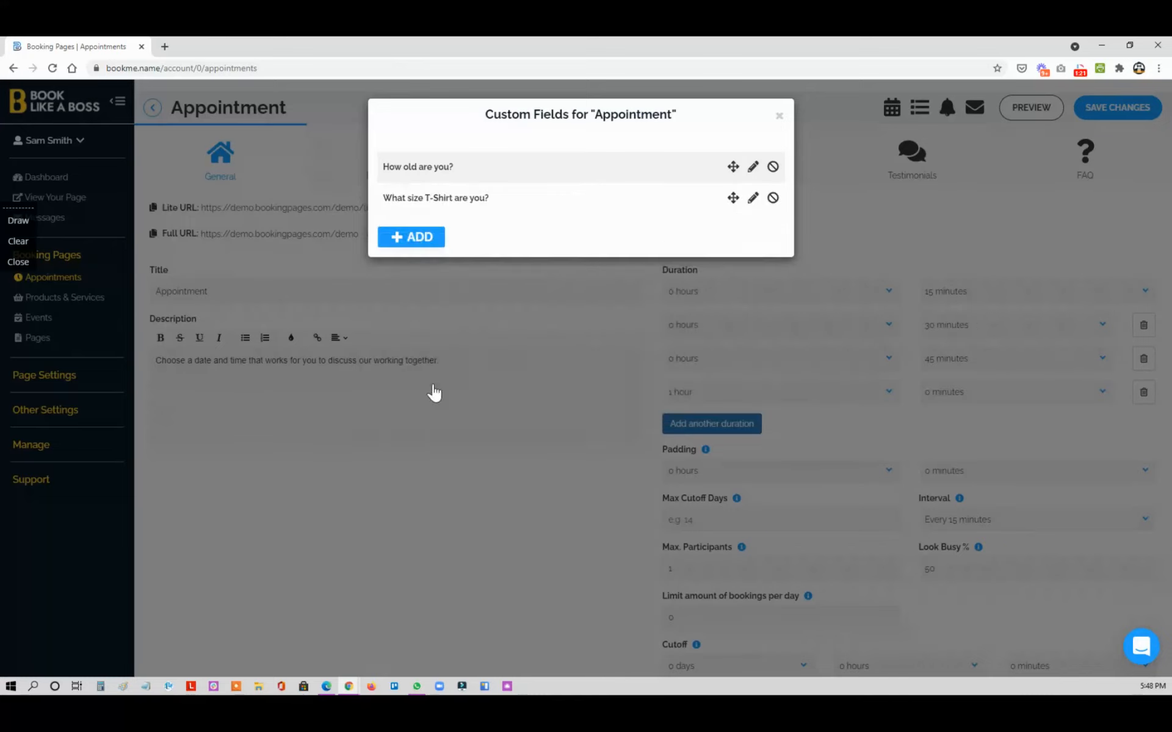
# Add a Radio custom field named "Is the sky blue?" with the options Yes and No, and save it
pyautogui.click(427, 239)
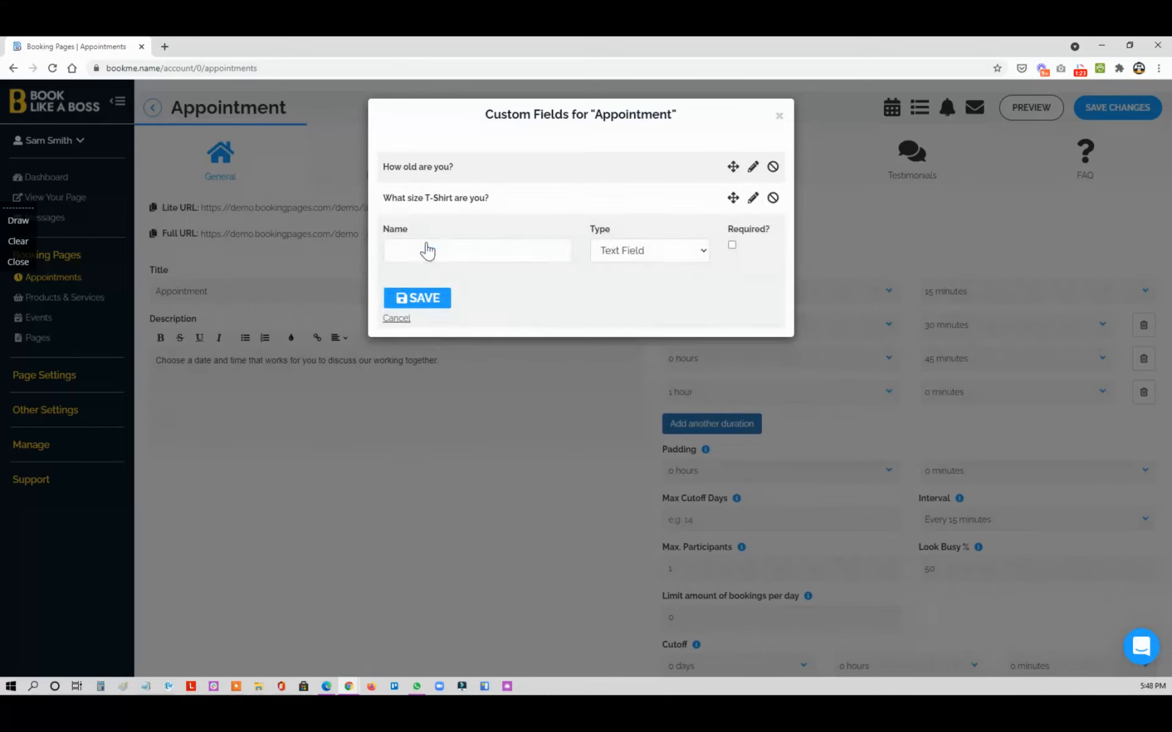
pyautogui.click(628, 251)
pyautogui.click(630, 312)
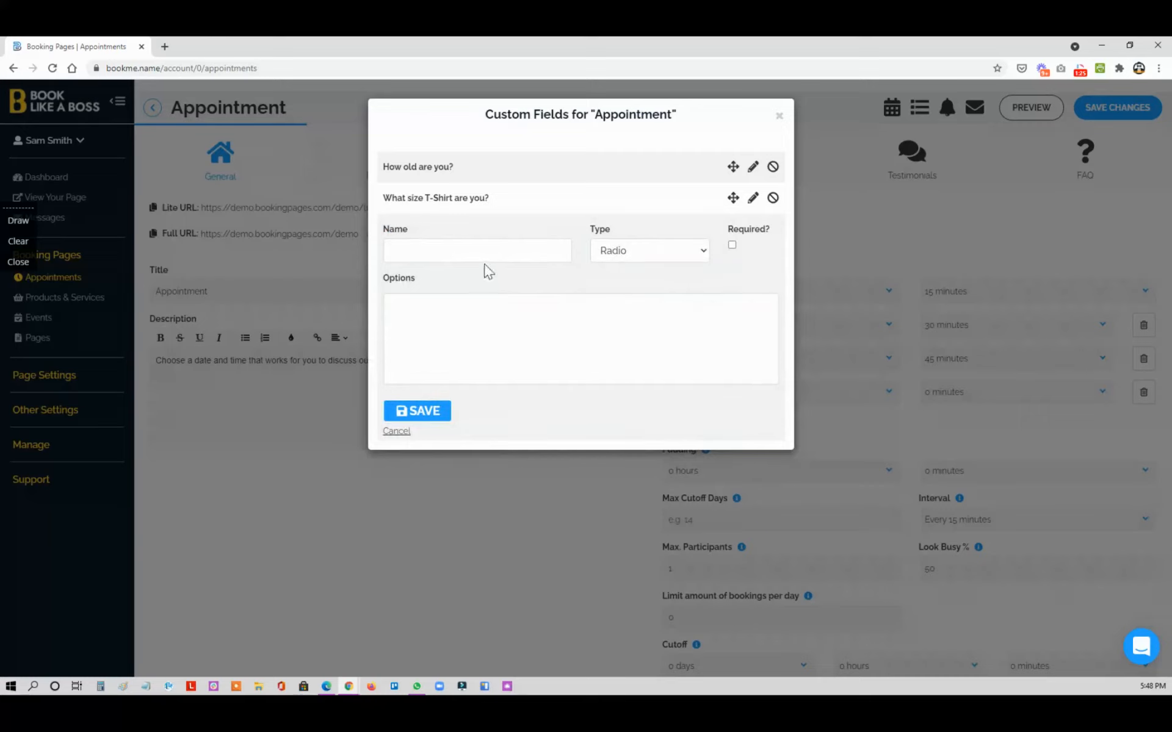
pyautogui.click(462, 253)
pyautogui.write('Is the sky blue?')
pyautogui.click(460, 308)
pyautogui.write('Yes')
pyautogui.press('Return')
pyautogui.write('No')
pyautogui.click(427, 419)
# Create a required Checkbox field titled "Privacy Policy" with the description "I have read your Privacy Policy and agree to the terms."
pyautogui.click(407, 272)
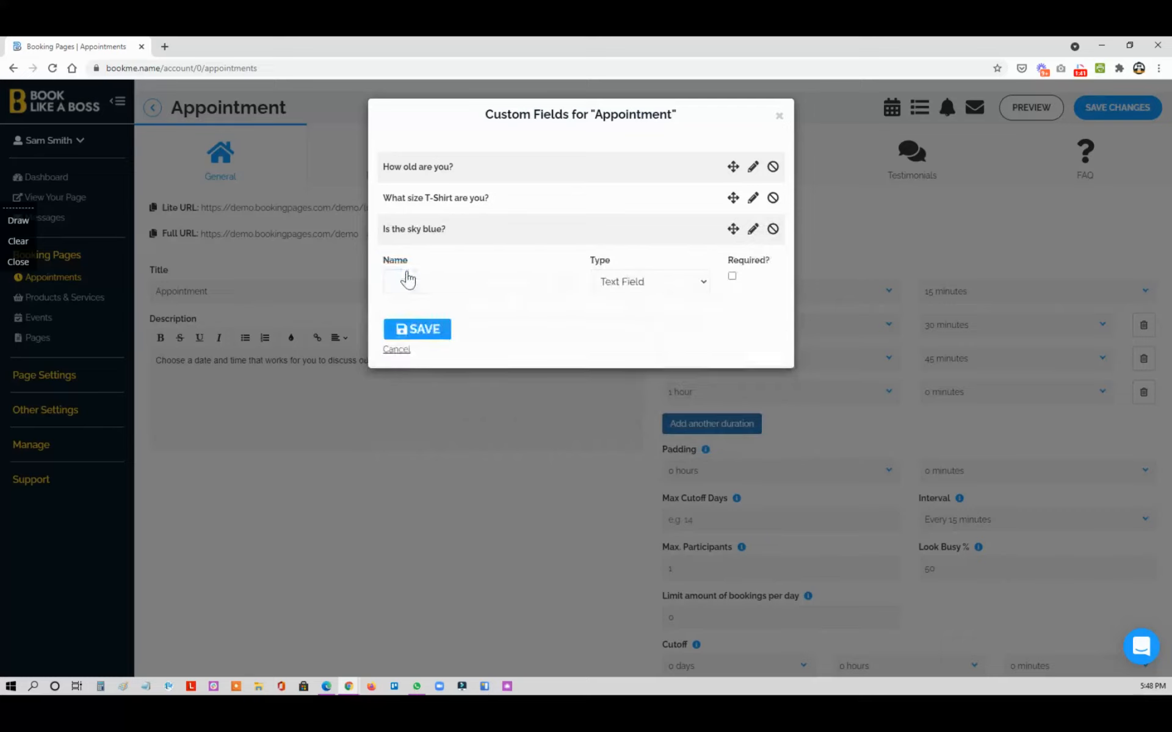
pyautogui.click(646, 284)
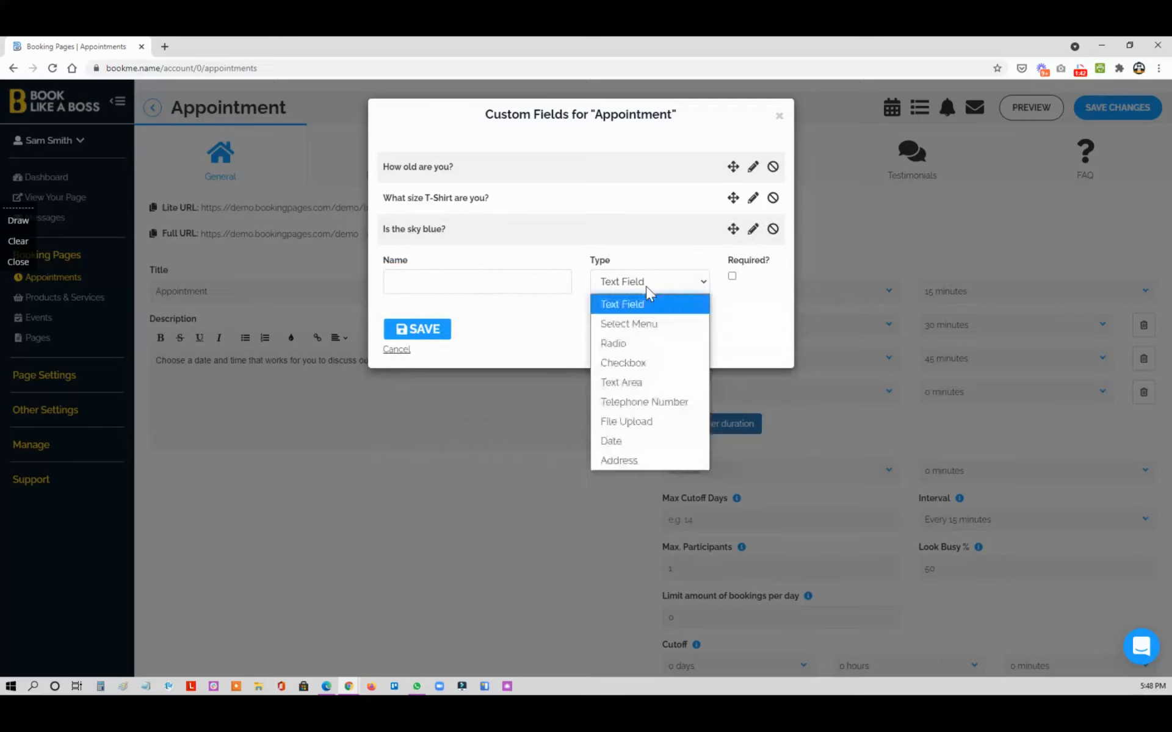
pyautogui.click(639, 361)
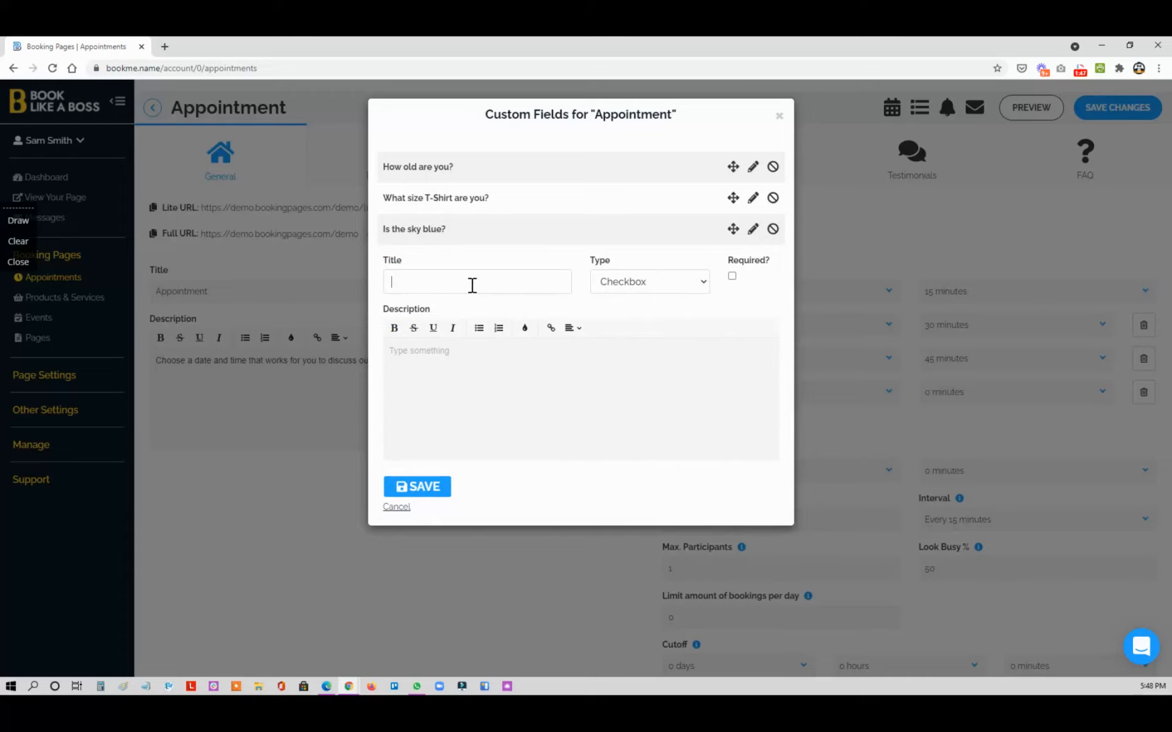
pyautogui.write('Privacy Policy')
pyautogui.click(732, 276)
pyautogui.click(514, 366)
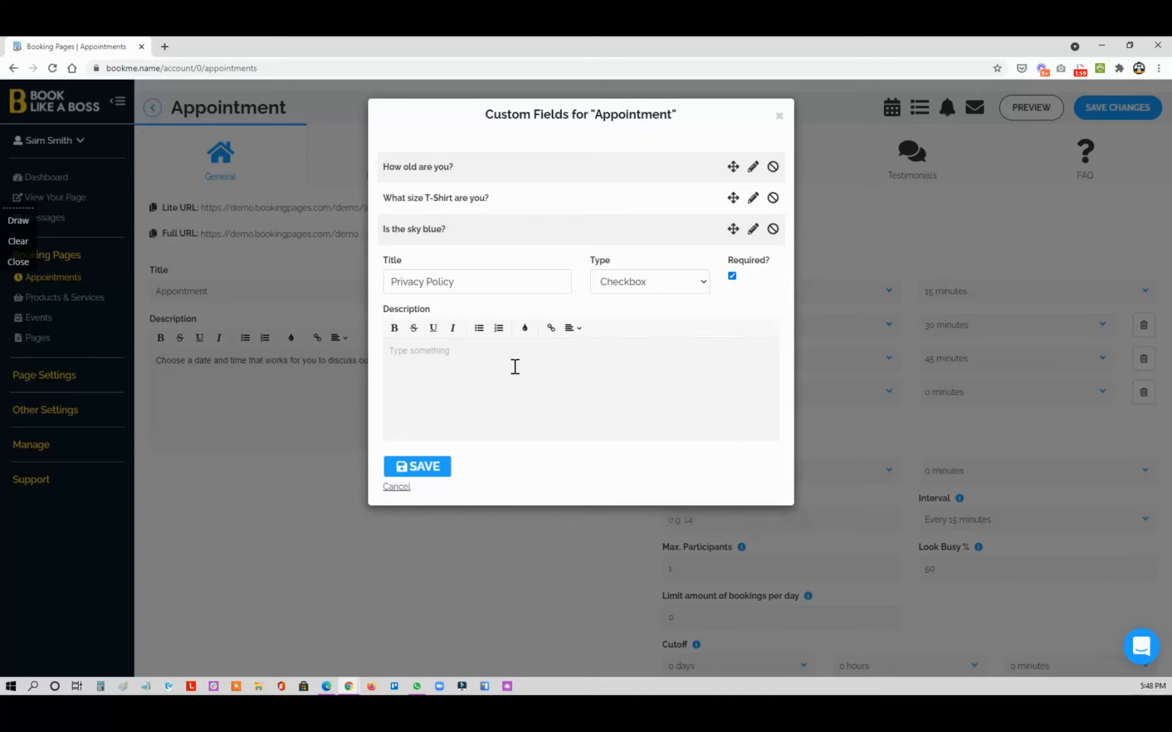
pyautogui.write('I have read your Privacy Policy and agree to ')
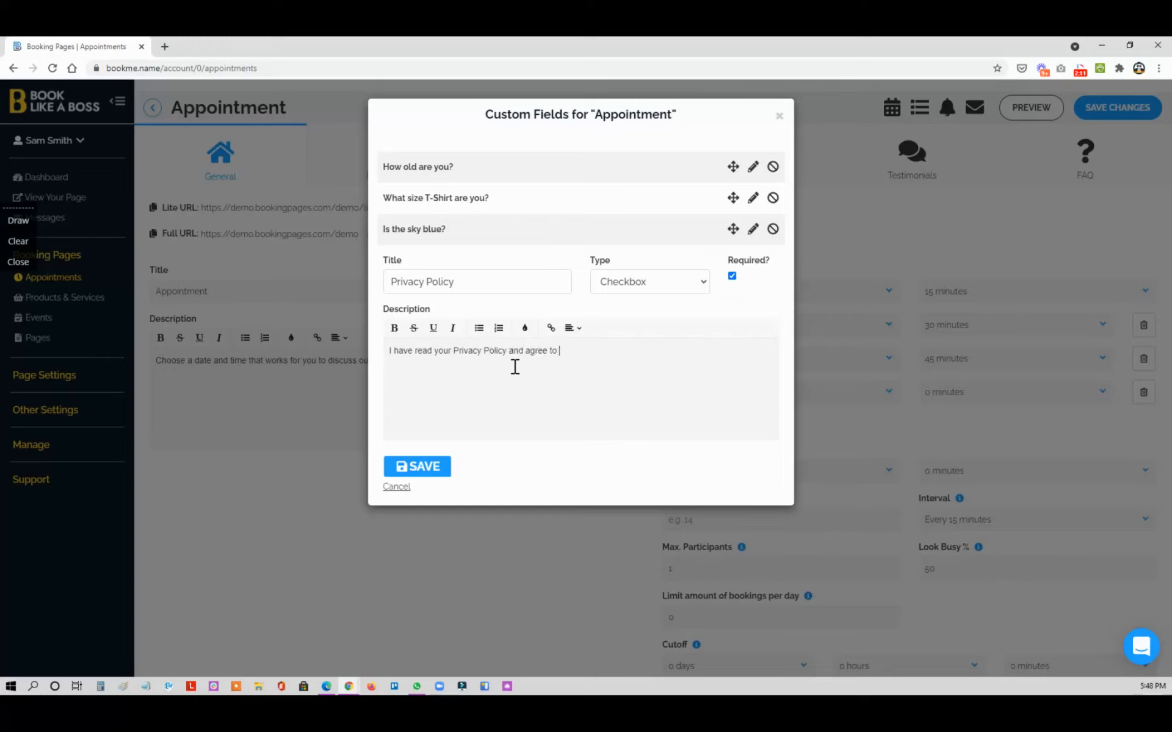
pyautogui.write('the terms.')
pyautogui.moveTo(508, 352); pyautogui.dragTo(455, 354)
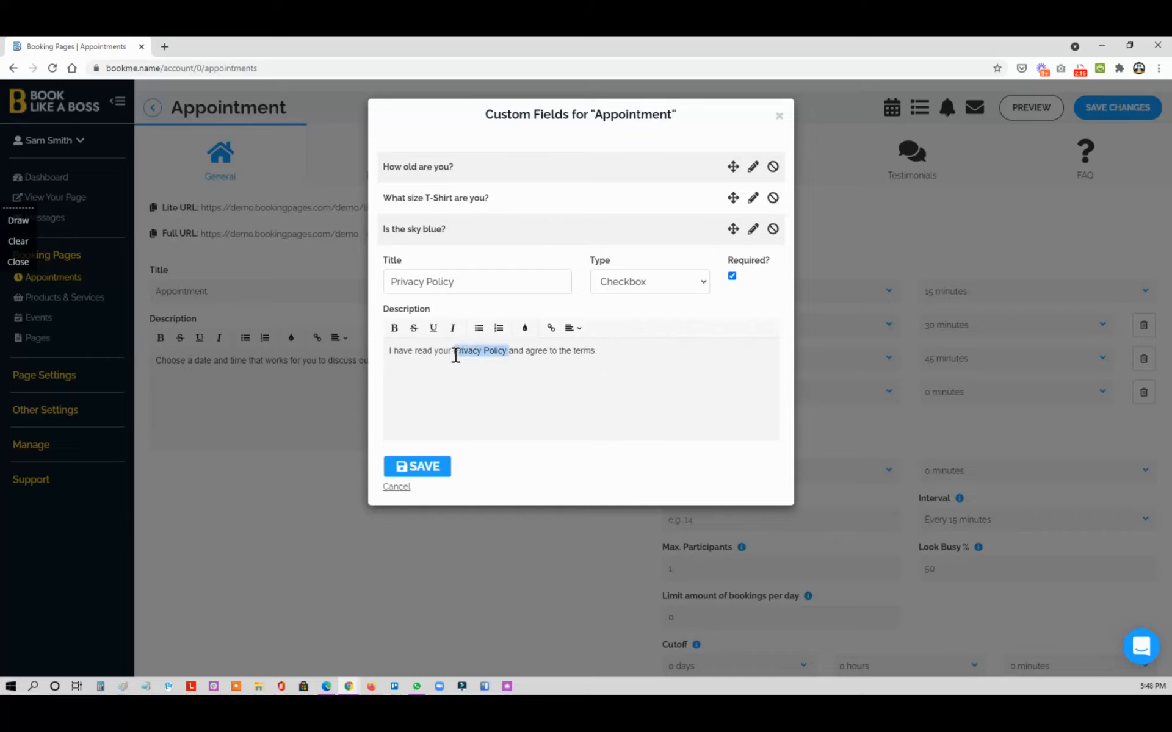
pyautogui.click(550, 328)
pyautogui.write('h')
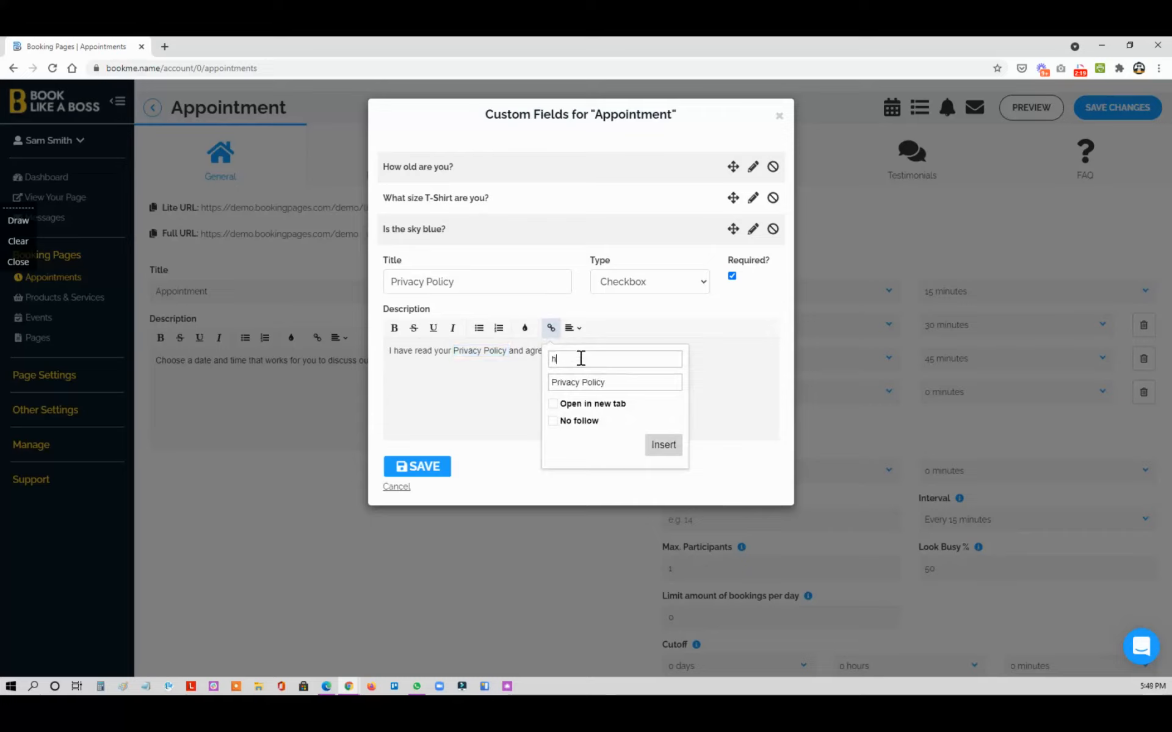
pyautogui.write('ttps://booklikeaboss.com/privacy')
pyautogui.click(553, 404)
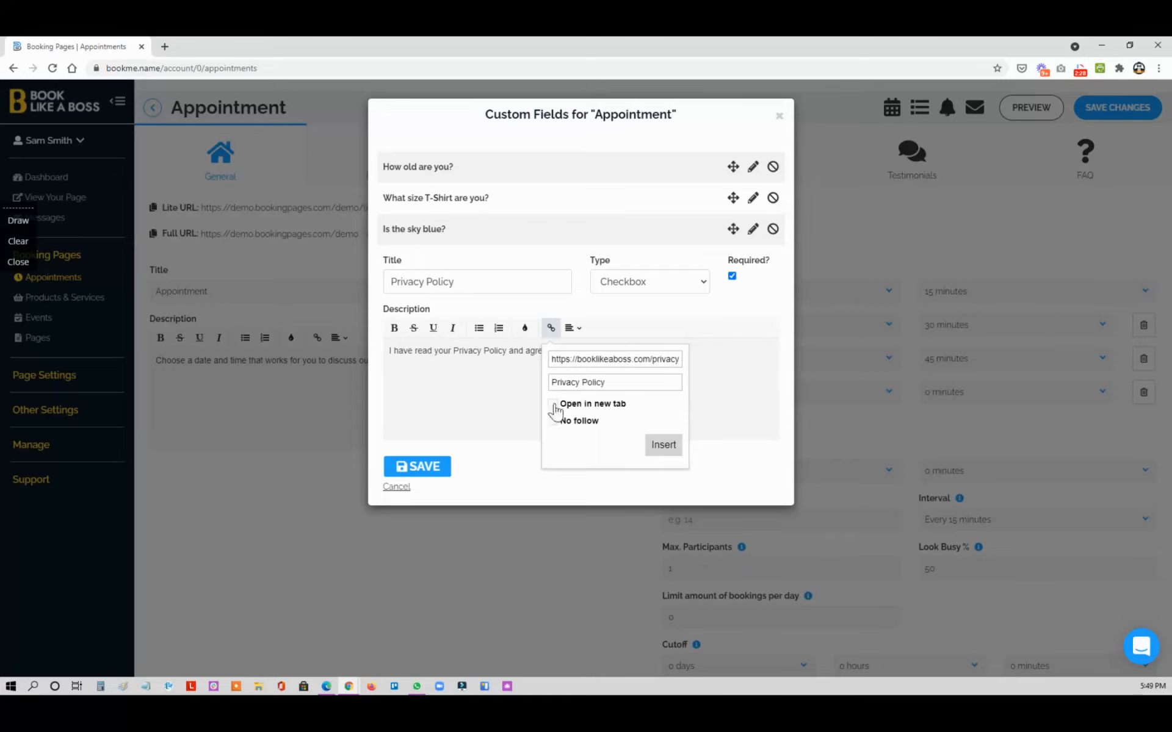
pyautogui.click(663, 446)
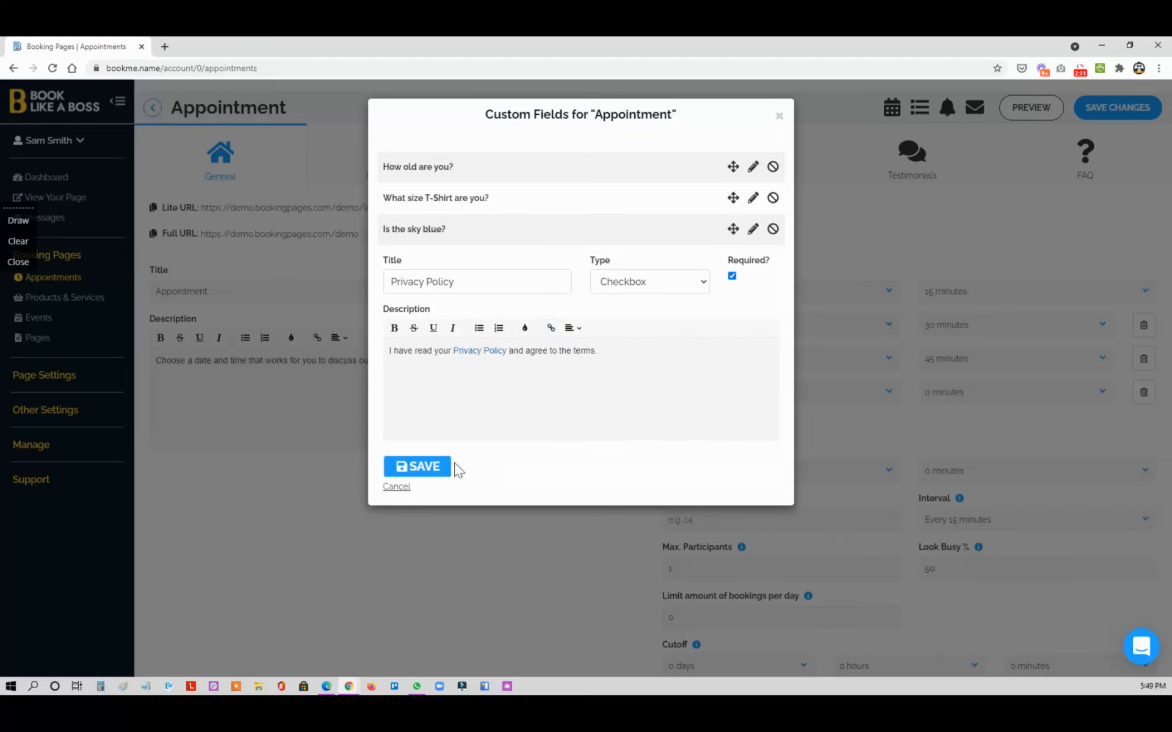
pyautogui.click(438, 468)
# Add a Telephone Number field named "What is your phone number?" with the description "This is the number I'll call you on for our meeting."
pyautogui.click(410, 299)
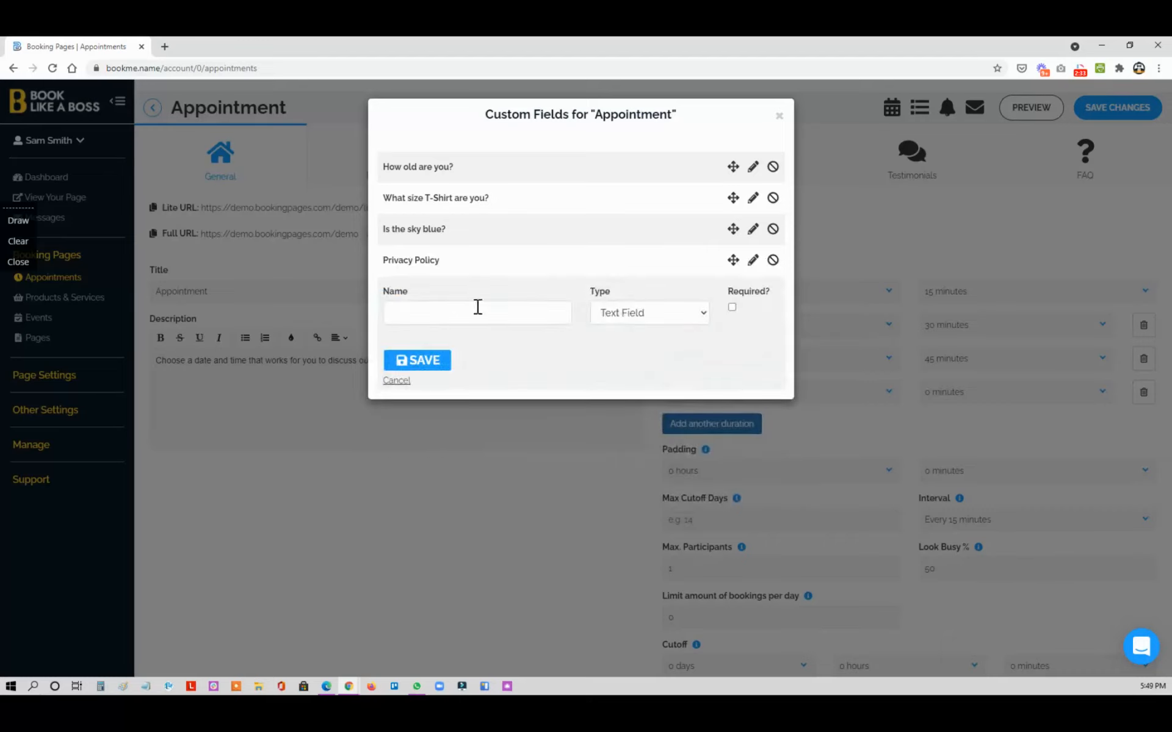
pyautogui.click(614, 315)
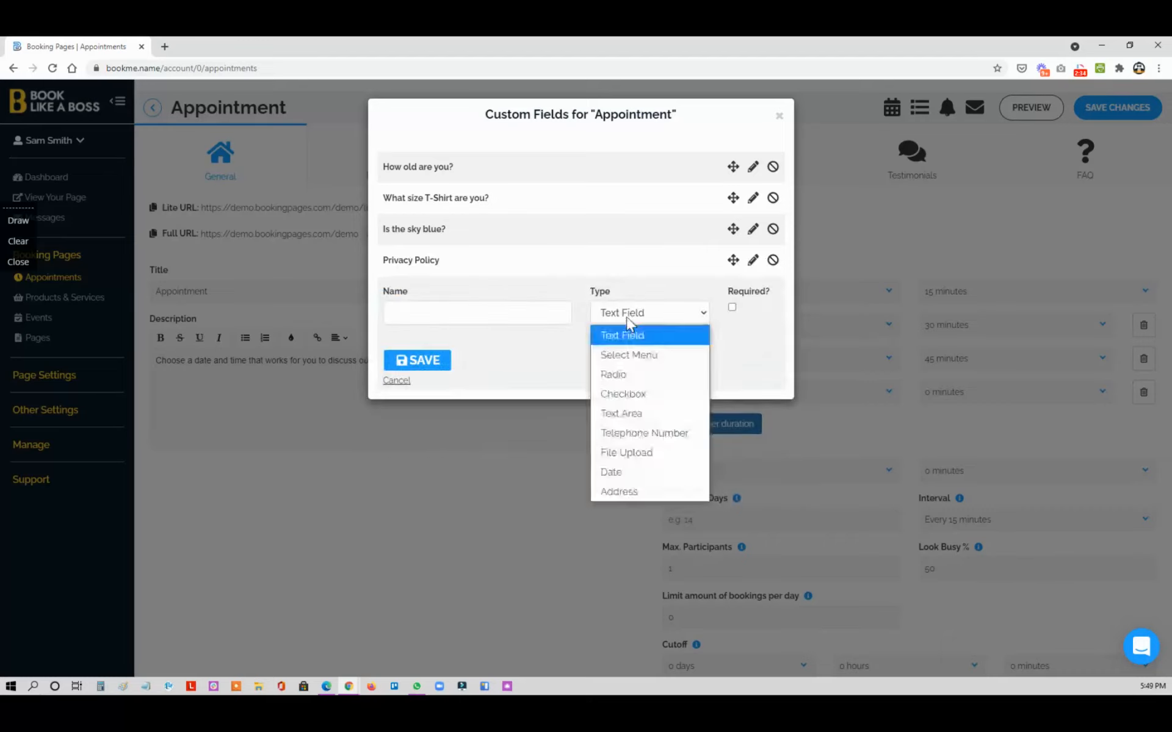
pyautogui.click(648, 433)
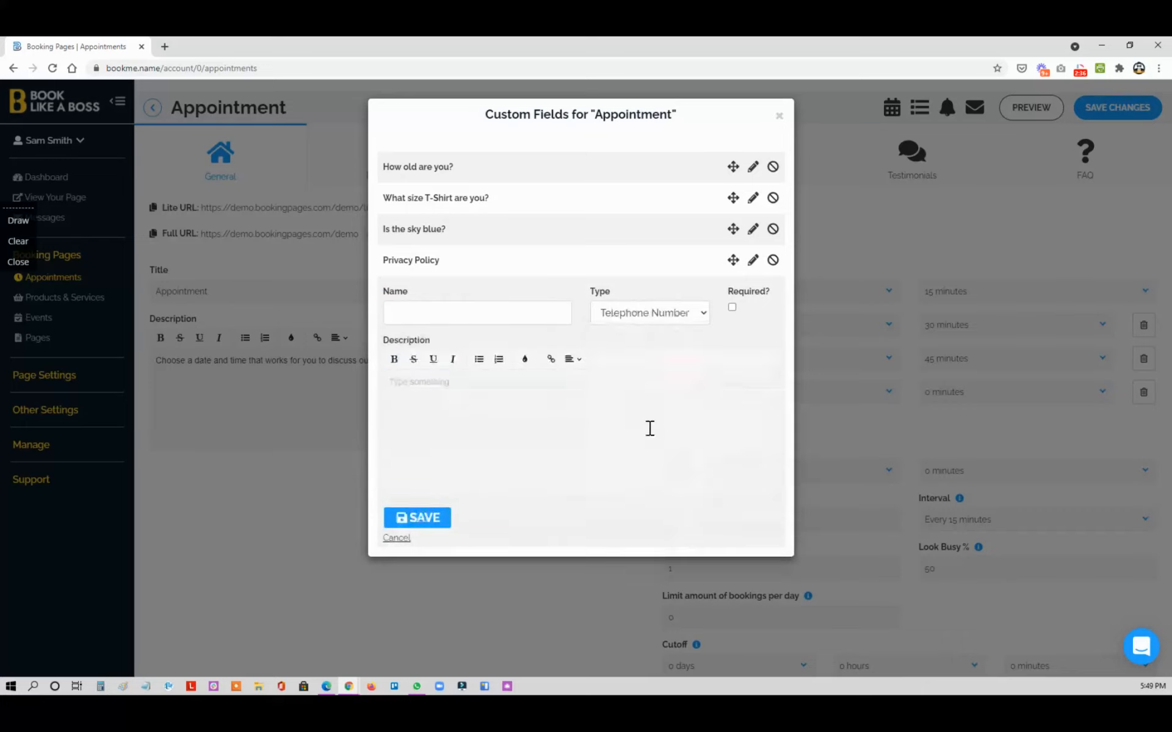
pyautogui.click(498, 315)
pyautogui.write('What is your phone number?')
pyautogui.click(504, 394)
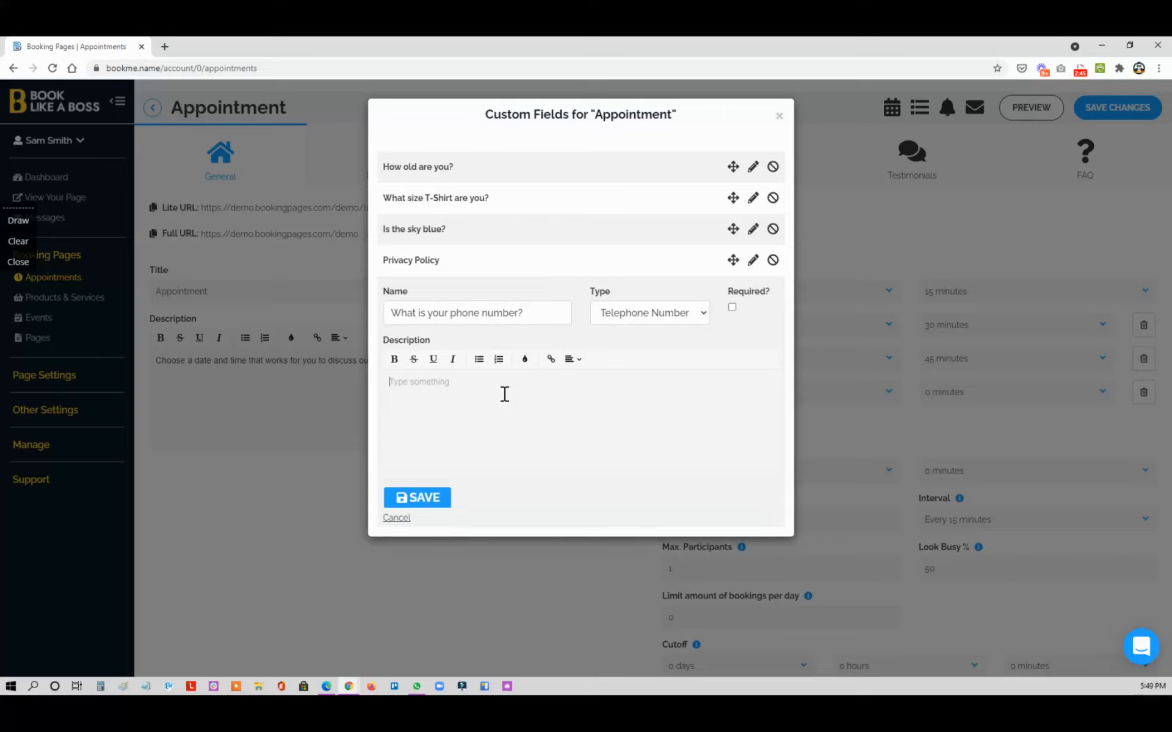
pyautogui.write("This is the number I'll call you on t")
pyautogui.write('or our meeting.')
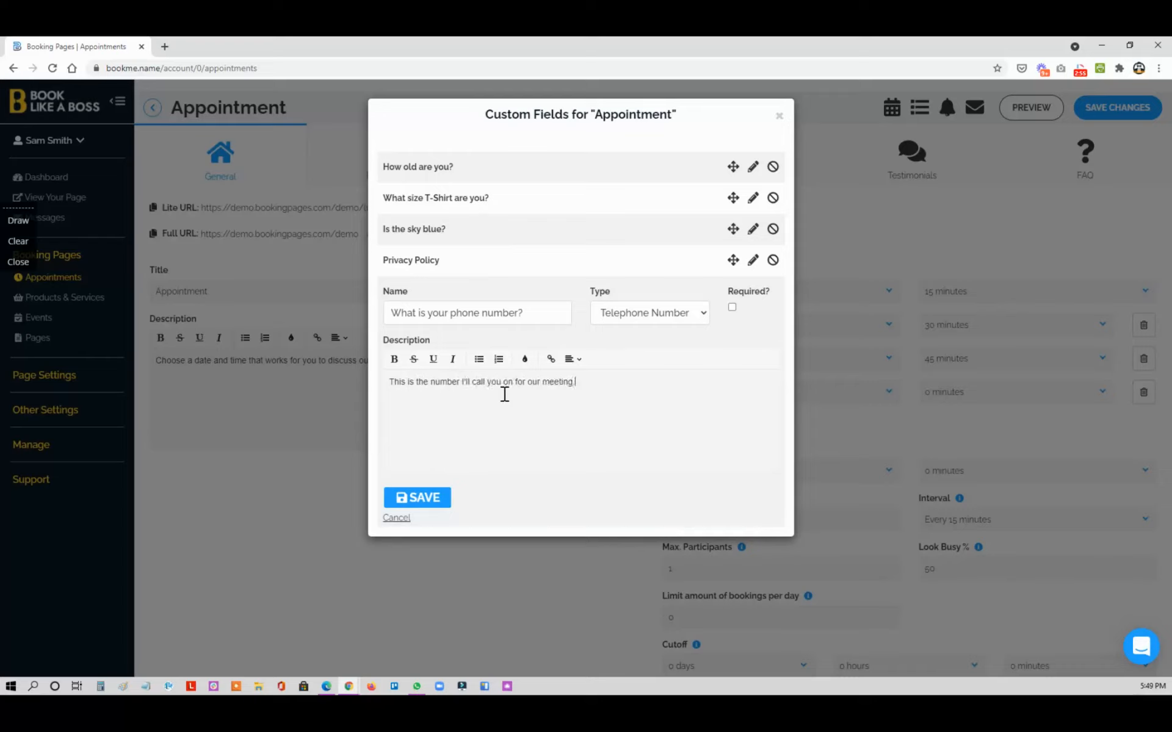
pyautogui.click(443, 495)
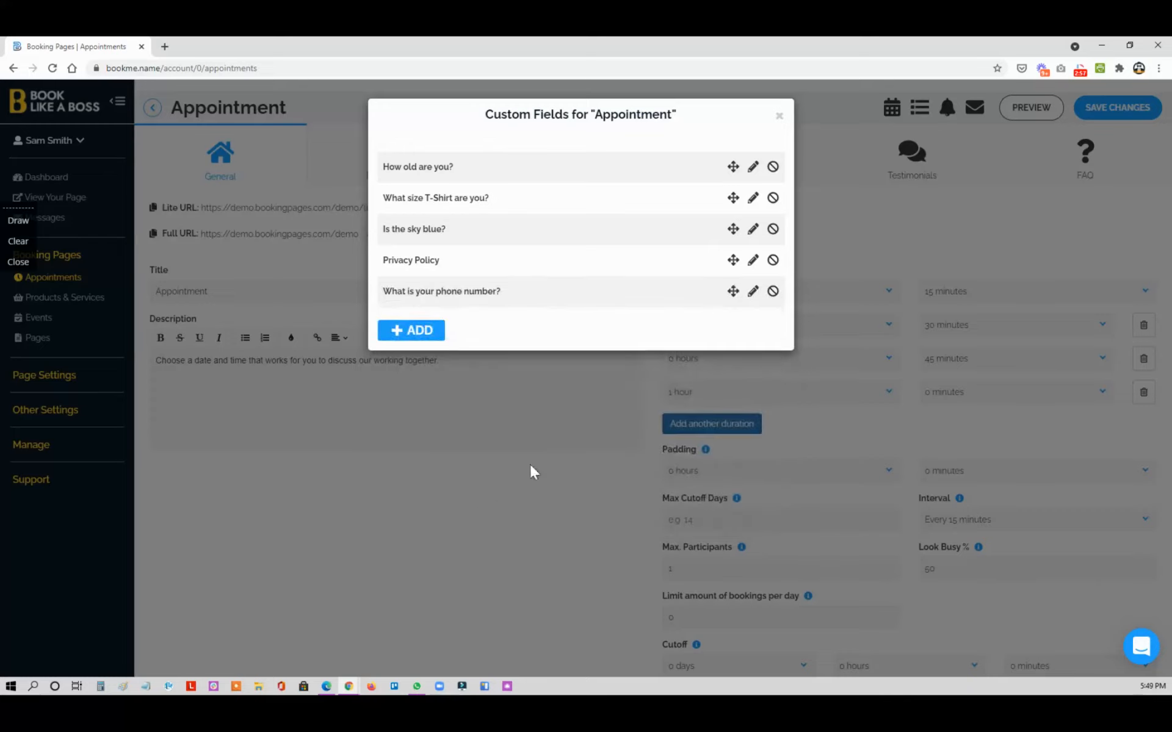
# Add a File Upload field named "Please upload your hadshot" with the description "We will use this for promoting your podcast episode."
pyautogui.click(419, 331)
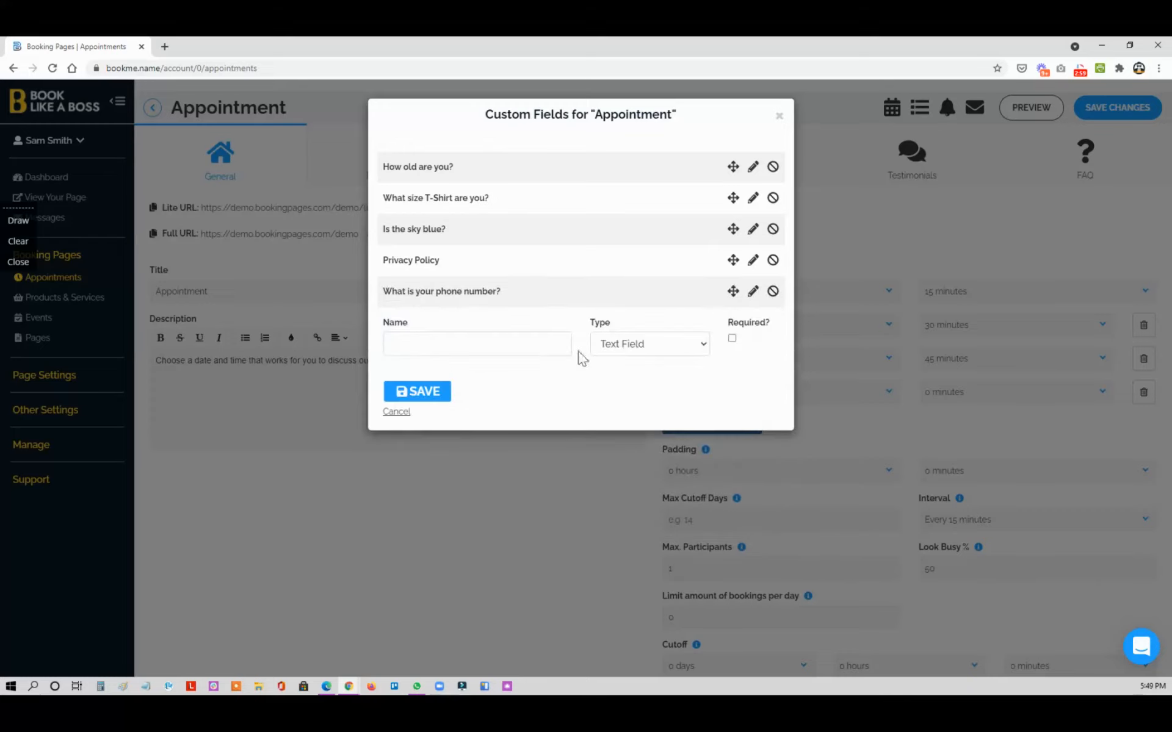
pyautogui.click(650, 346)
pyautogui.click(668, 485)
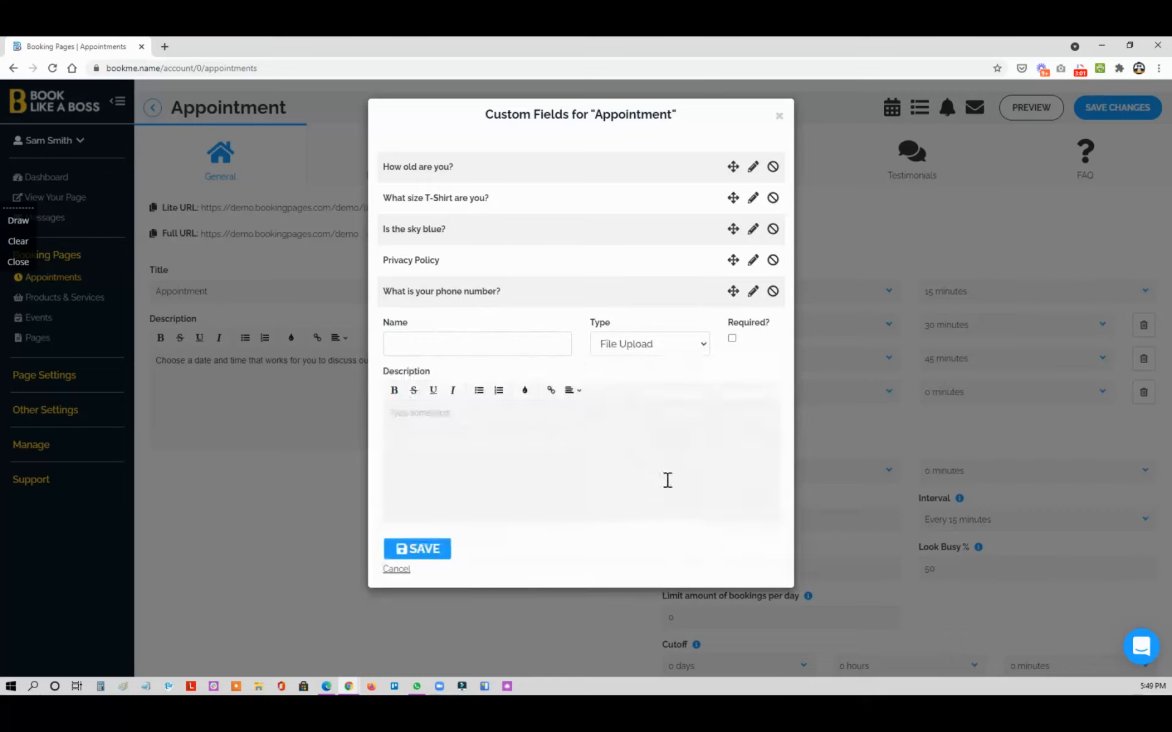
pyautogui.click(496, 347)
pyautogui.write('Please upload your headshot')
pyautogui.click(539, 412)
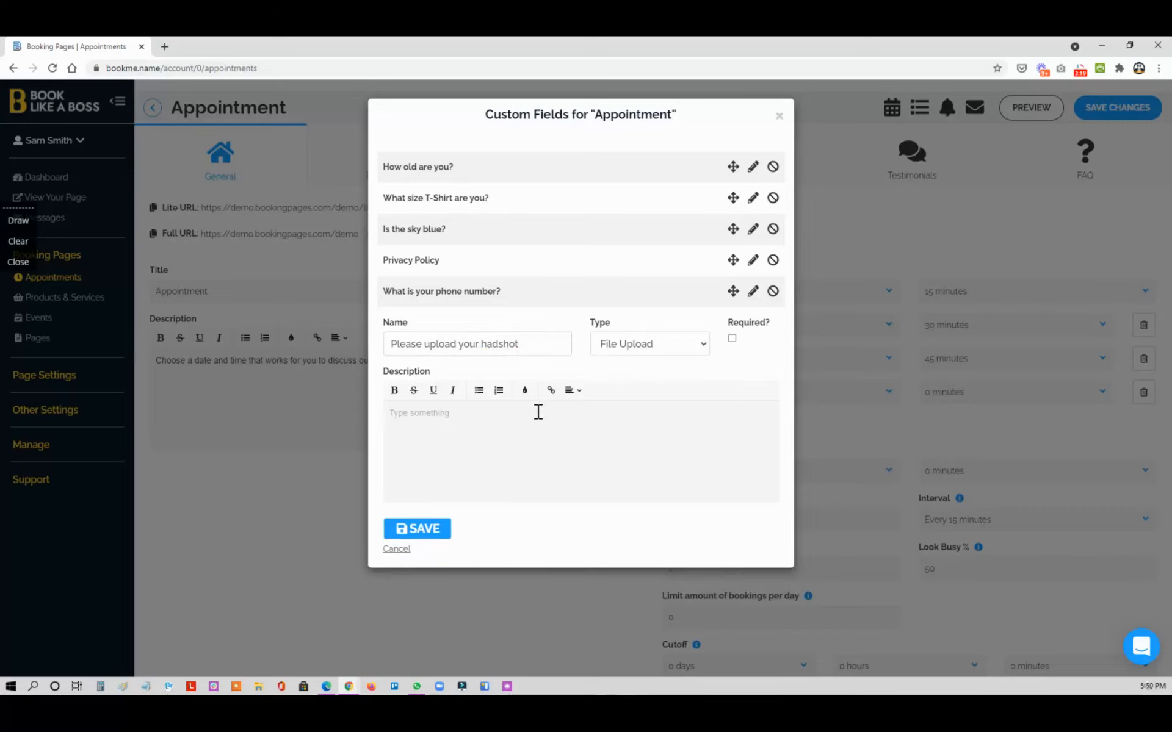
pyautogui.write('We will use this for promoting your')
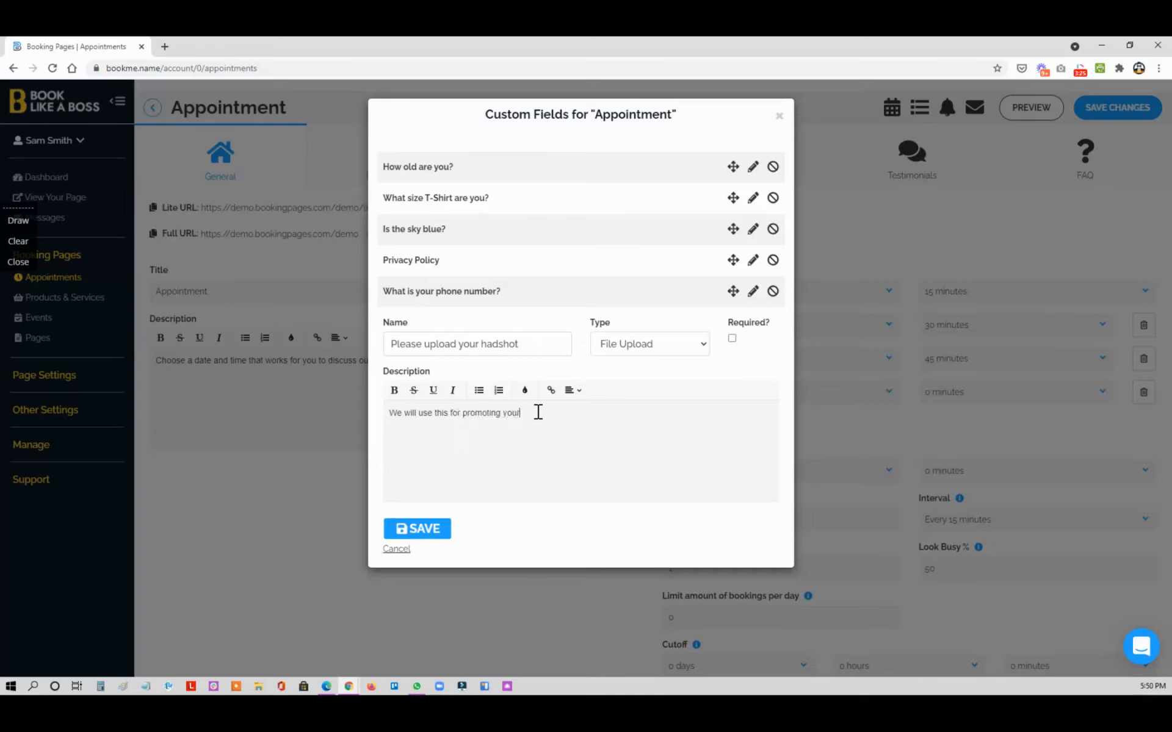
pyautogui.write(' podcast episode.')
pyautogui.click(437, 530)
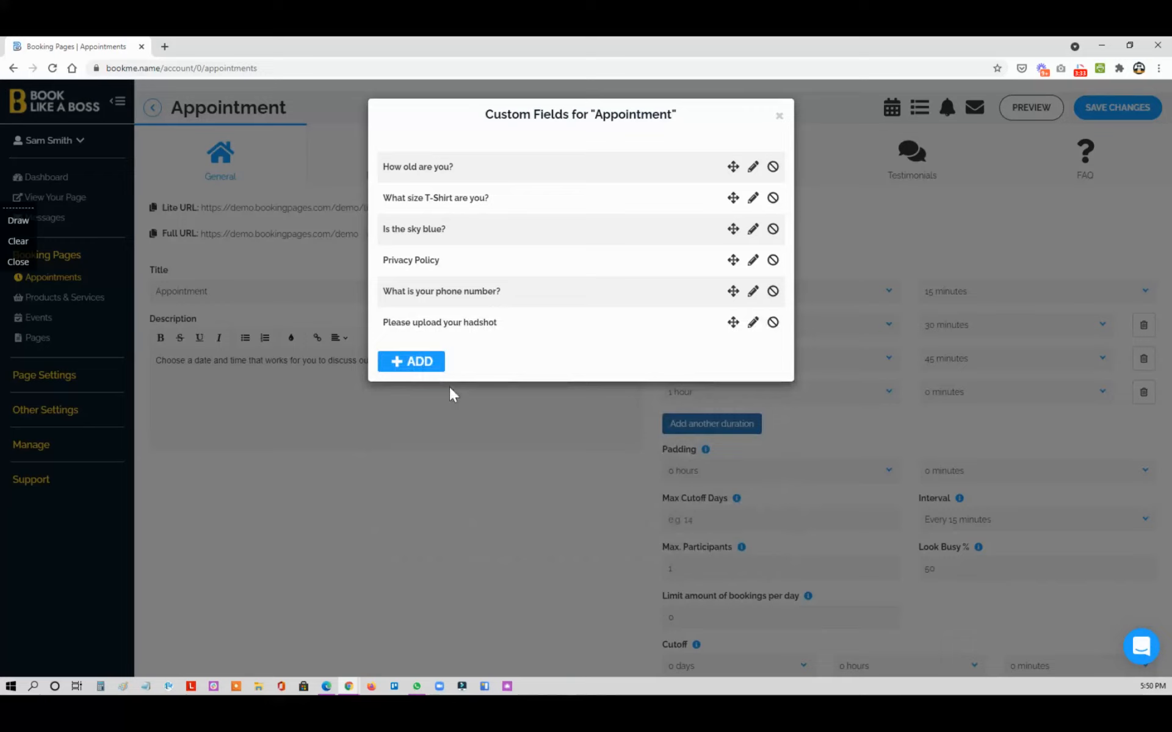
# Add a Date custom field named "When were you born?" and save it
pyautogui.click(419, 363)
pyautogui.click(644, 375)
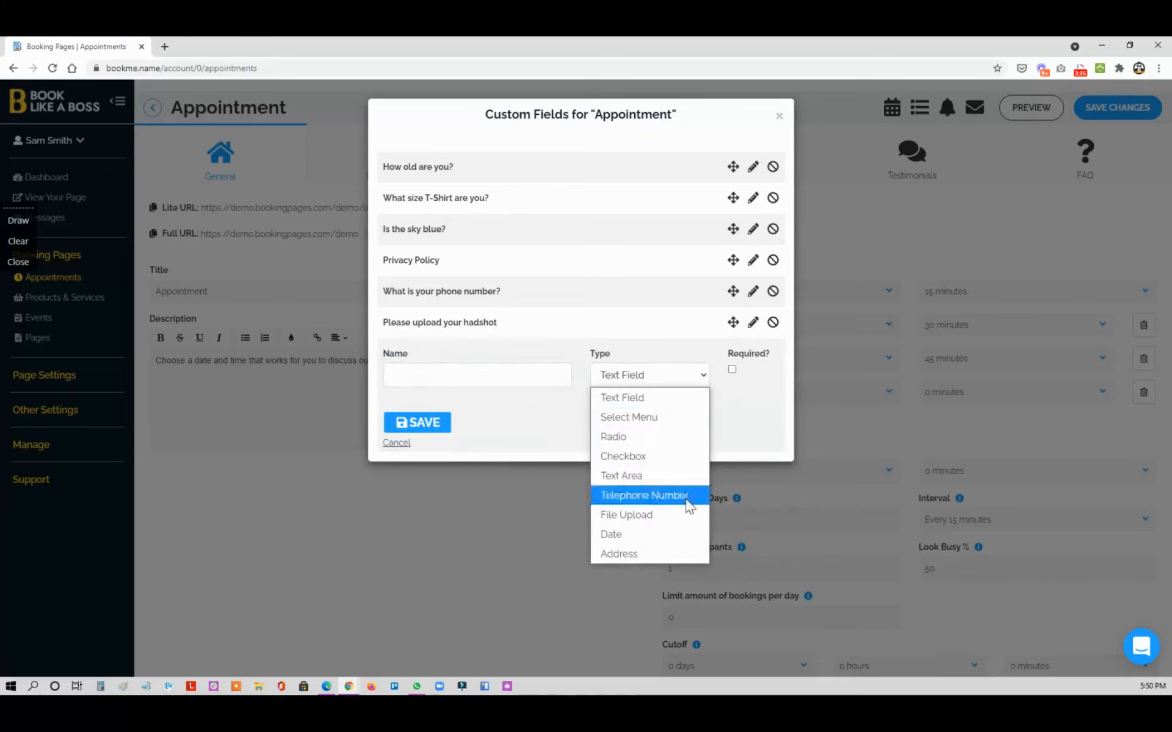
pyautogui.click(651, 534)
pyautogui.click(511, 381)
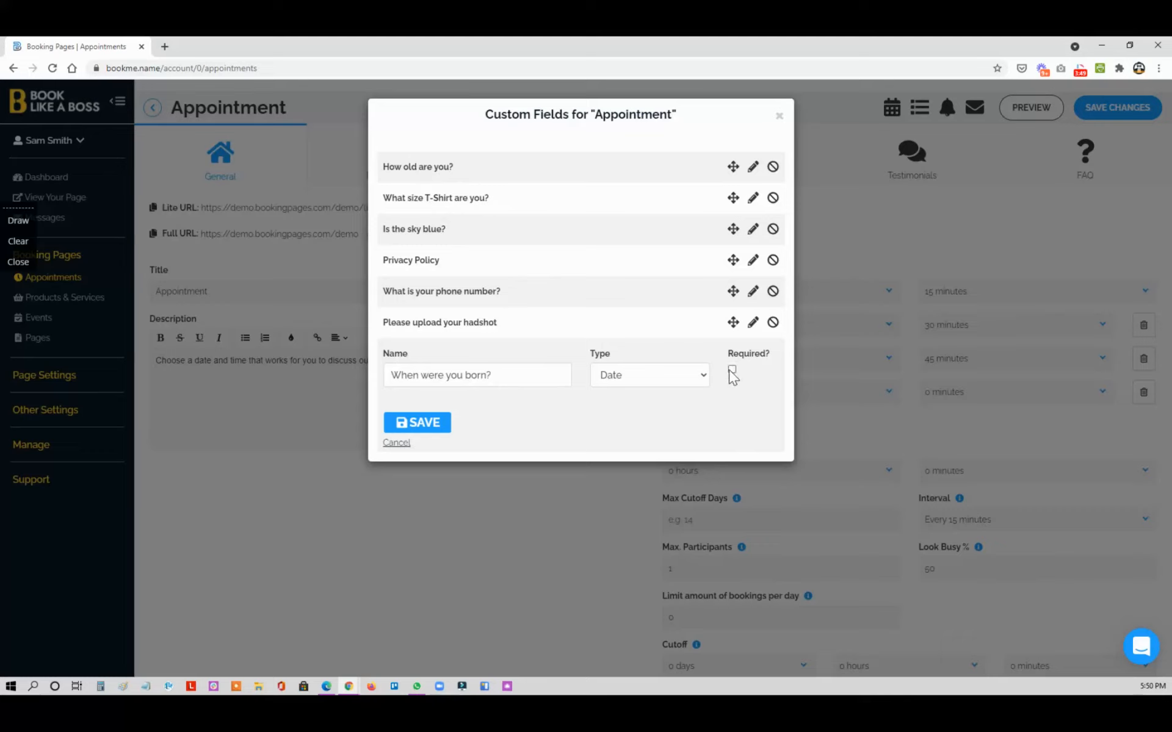
pyautogui.click(405, 423)
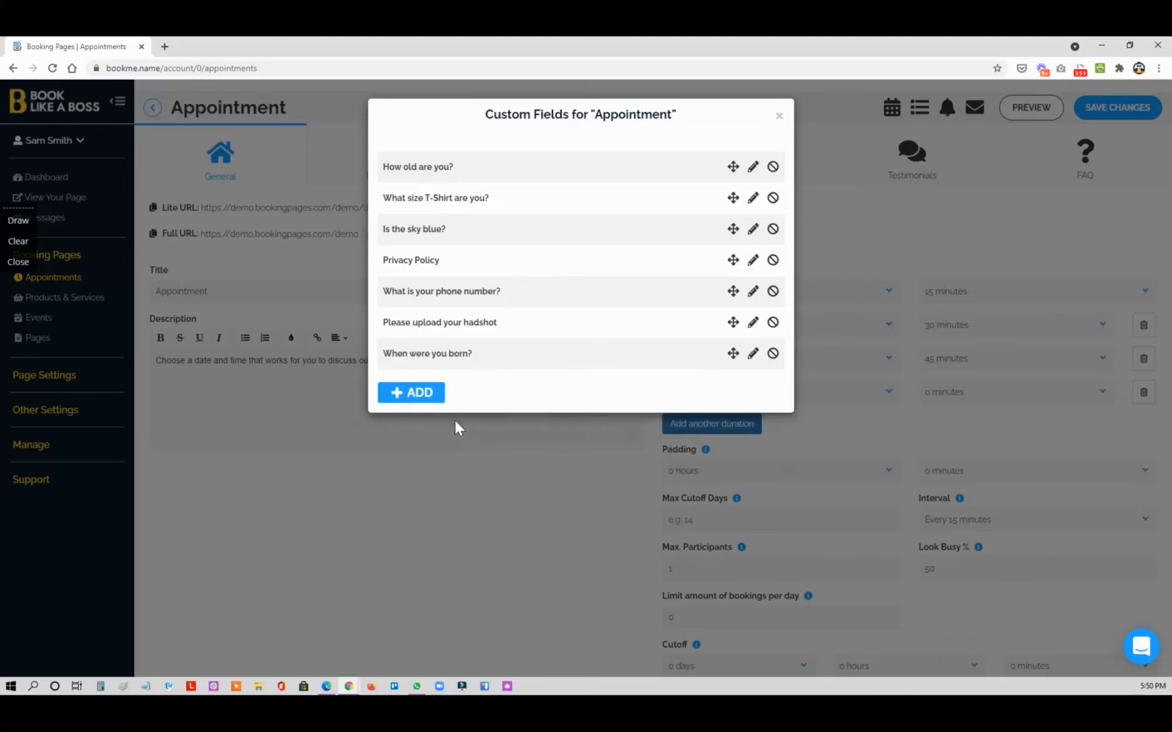
# Add a required Address custom field named "What is your shipping address?" and save it
pyautogui.click(428, 394)
pyautogui.click(696, 406)
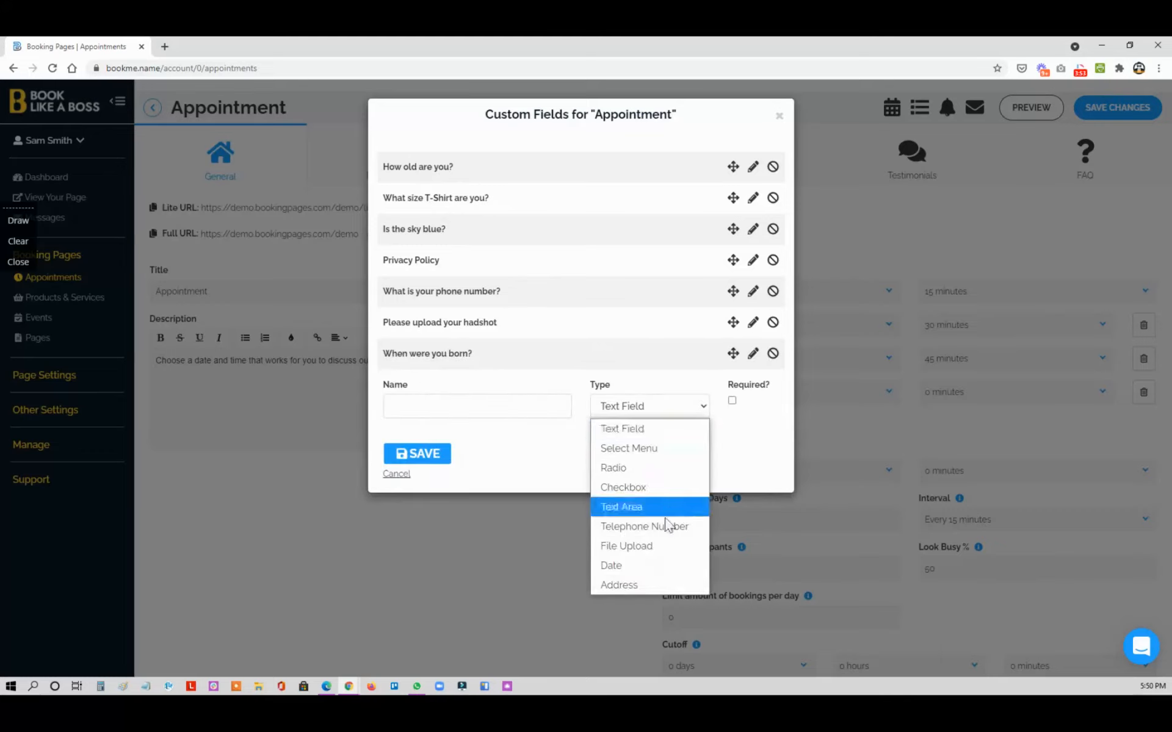
pyautogui.click(636, 582)
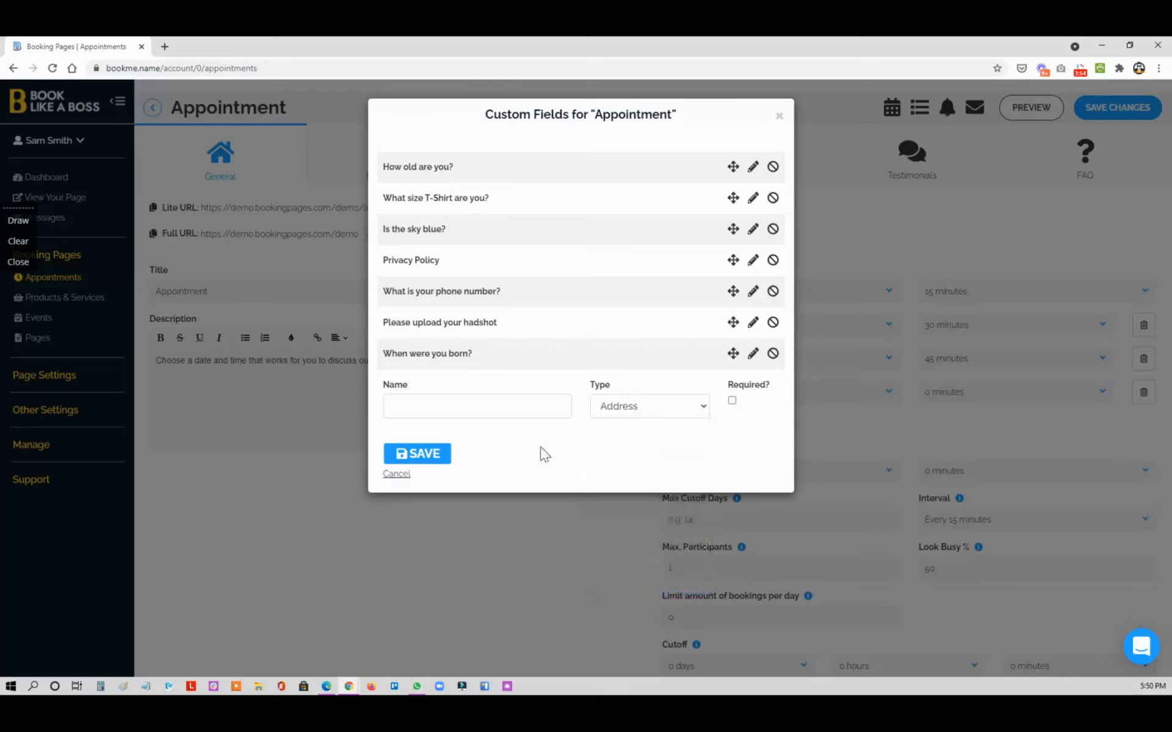
pyautogui.click(496, 407)
pyautogui.write('What is your shipping address?')
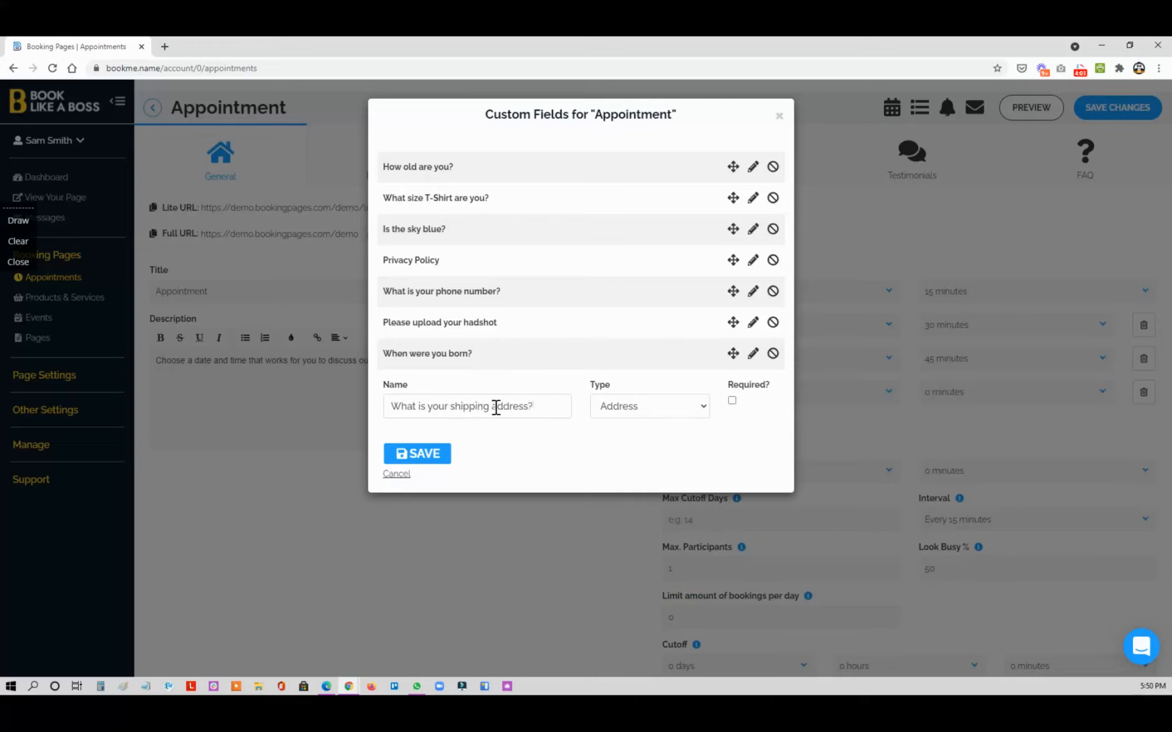
pyautogui.click(732, 402)
pyautogui.click(426, 456)
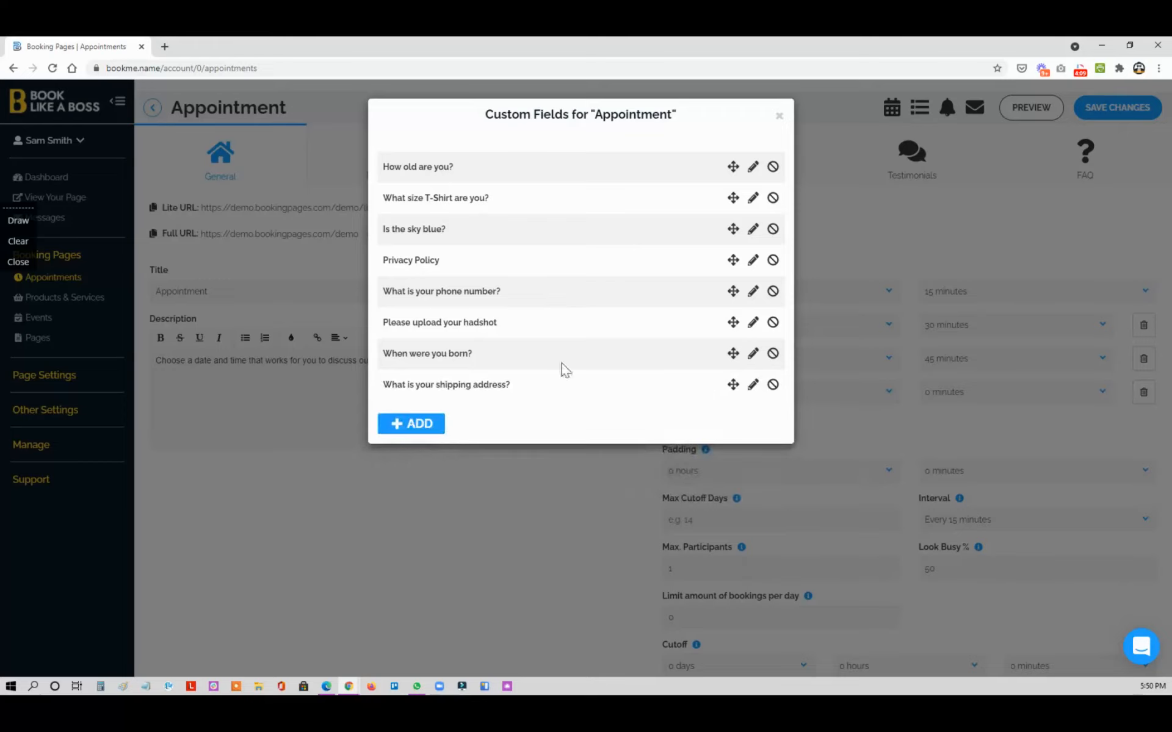
# Close the custom fields dialog without adding another field and save the changes to the Appointment page
pyautogui.click(442, 429)
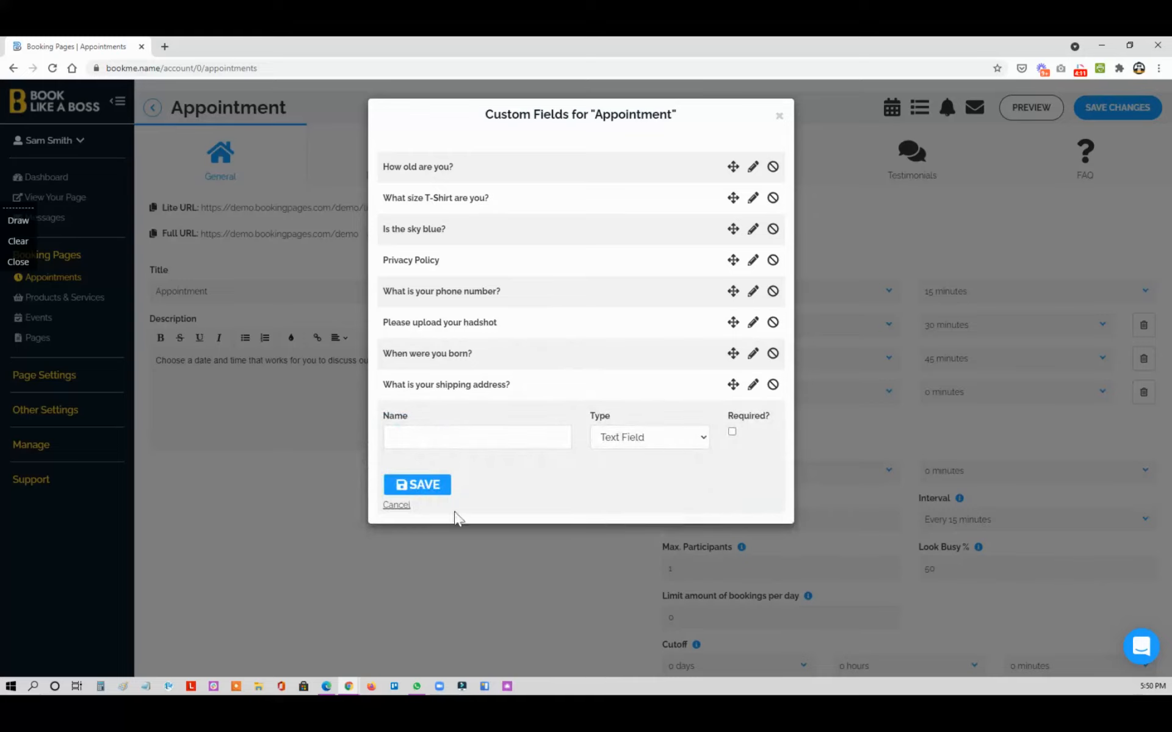
pyautogui.click(397, 505)
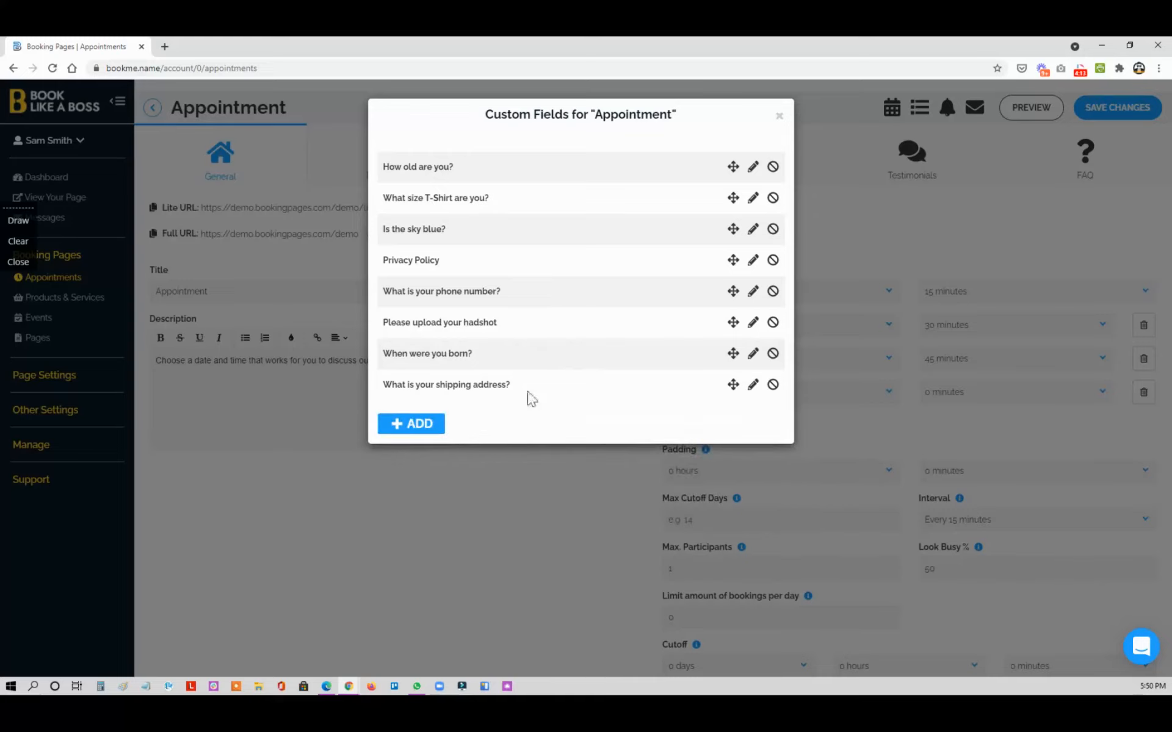
pyautogui.click(780, 116)
pyautogui.click(1105, 113)
# Preview the Appointment page at its full URL and open the booking form for May 19, 2021 at 8:30 PM
pyautogui.moveTo(1016, 108)
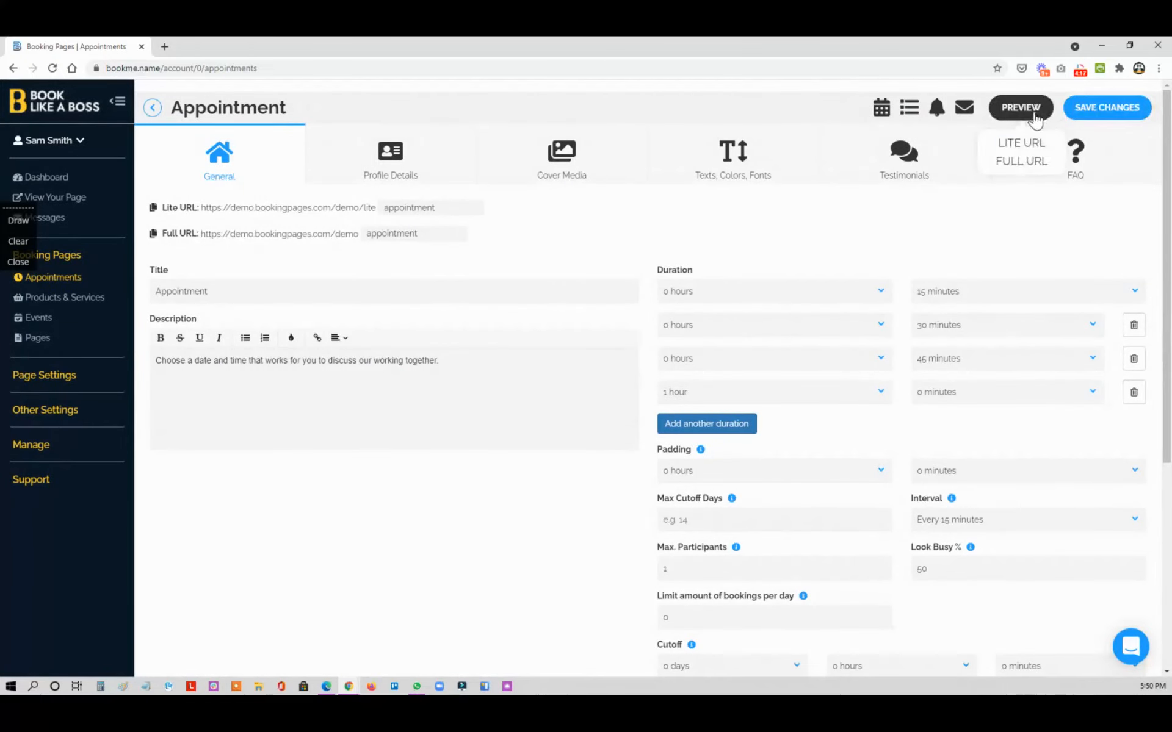
pyautogui.click(1015, 162)
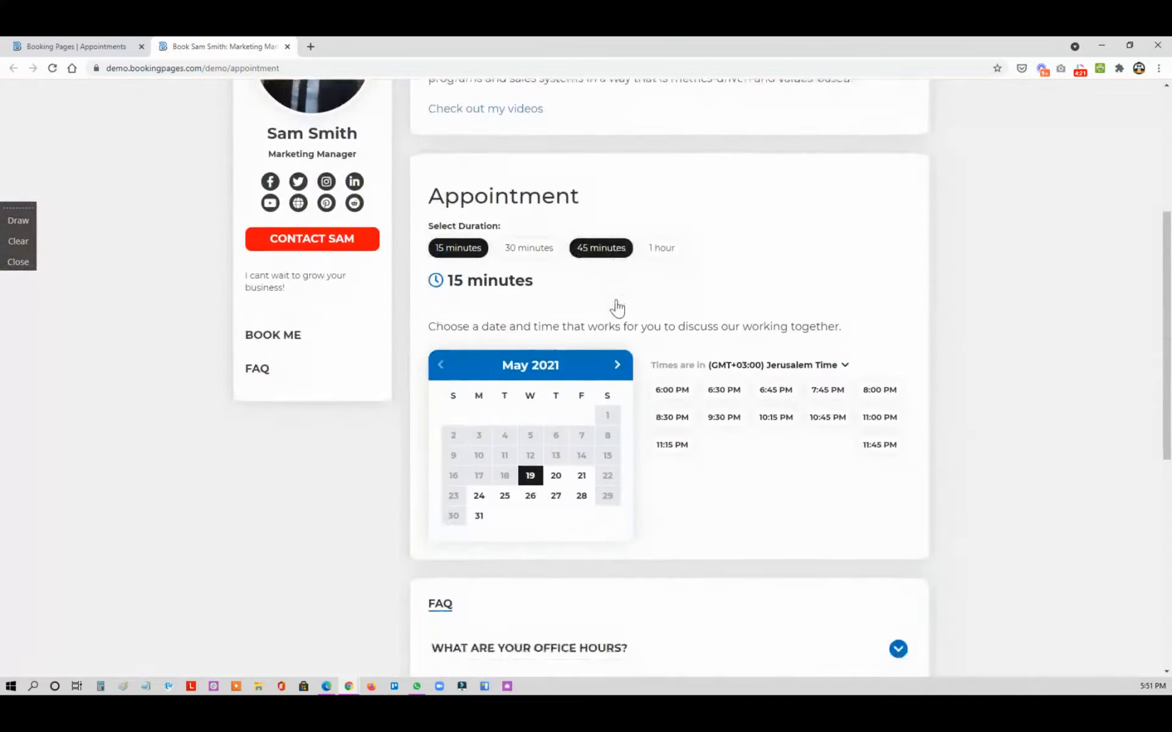
pyautogui.click(671, 284)
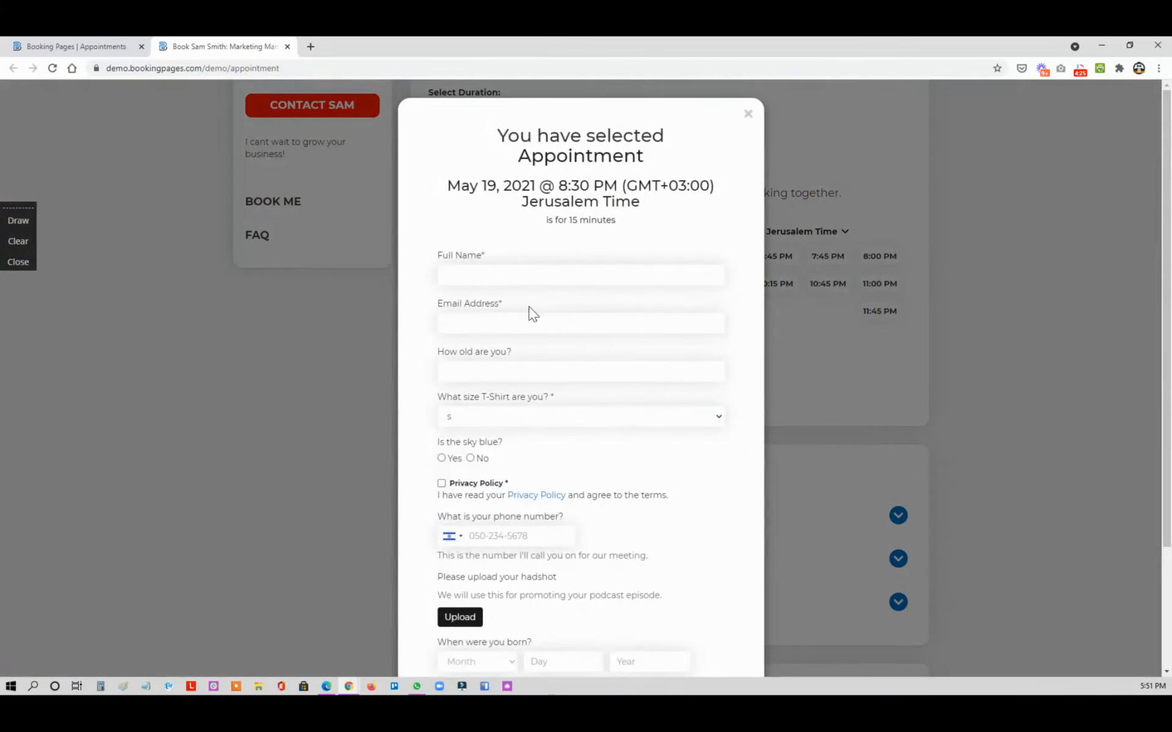
pyautogui.scroll(-3, 529, 307)
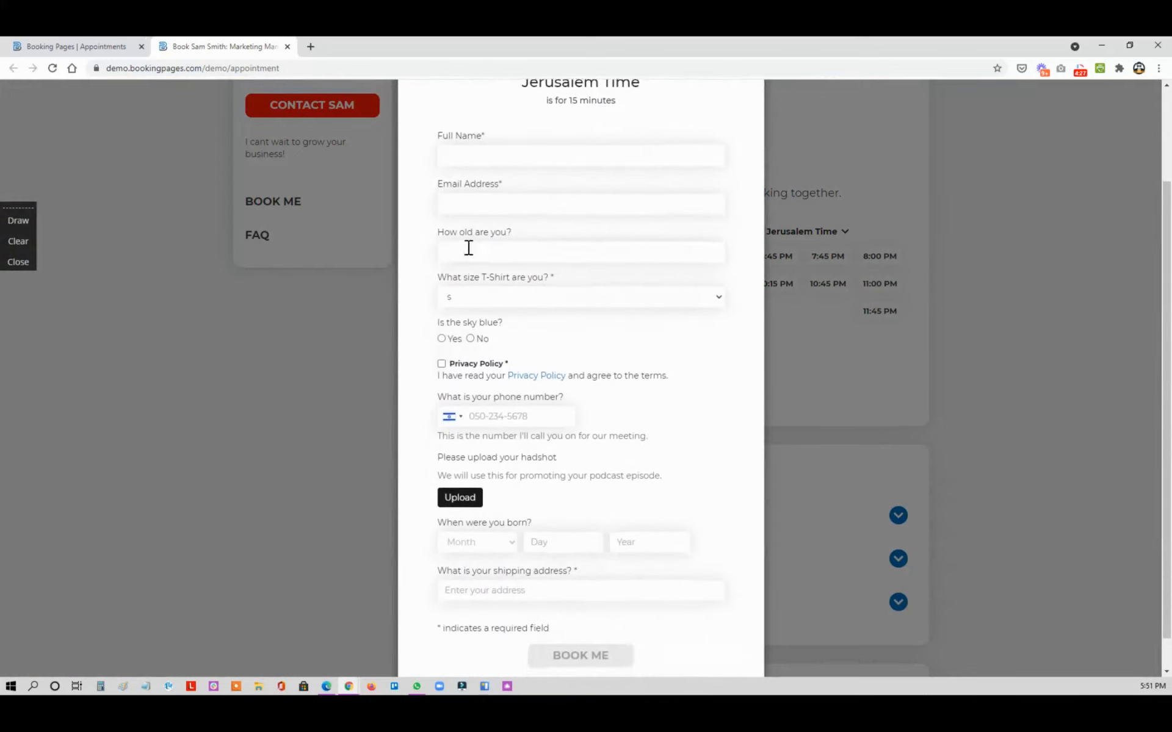
pyautogui.scroll(-1, 476, 240)
# In the booking form, choose T-shirt size xl, answer Yes to "Is the sky blue?" and accept the Privacy Policy
pyautogui.click(508, 262)
pyautogui.click(507, 267)
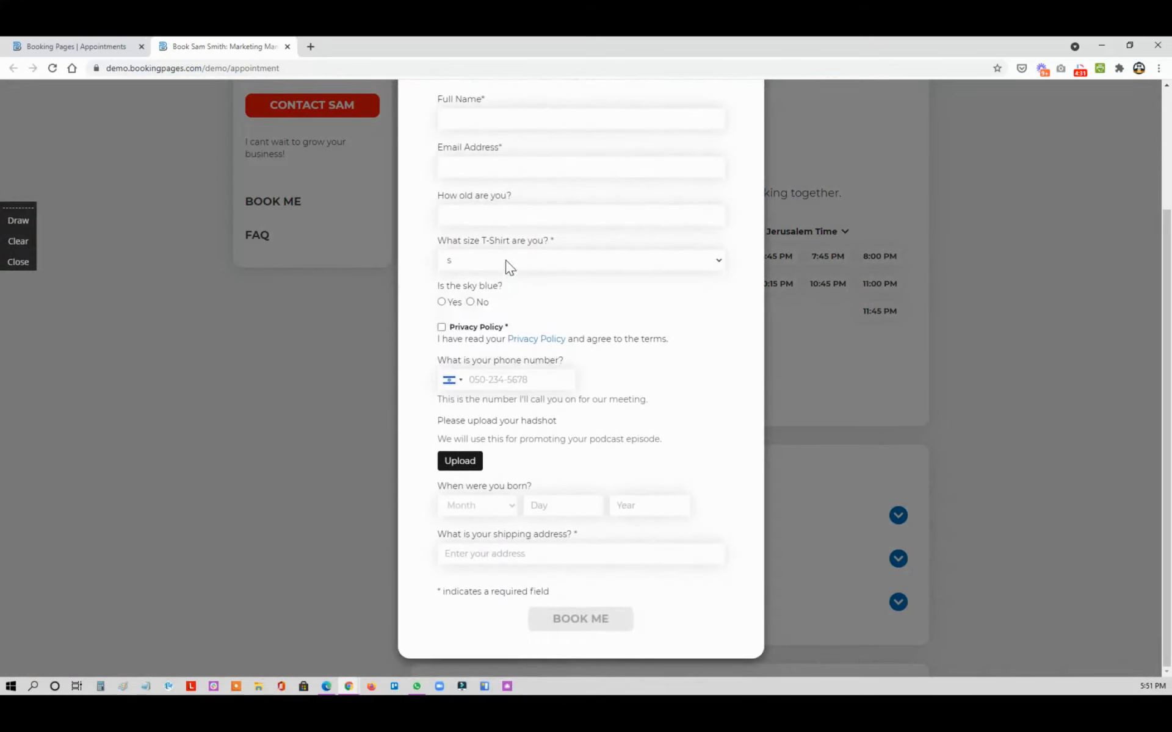
pyautogui.click(720, 261)
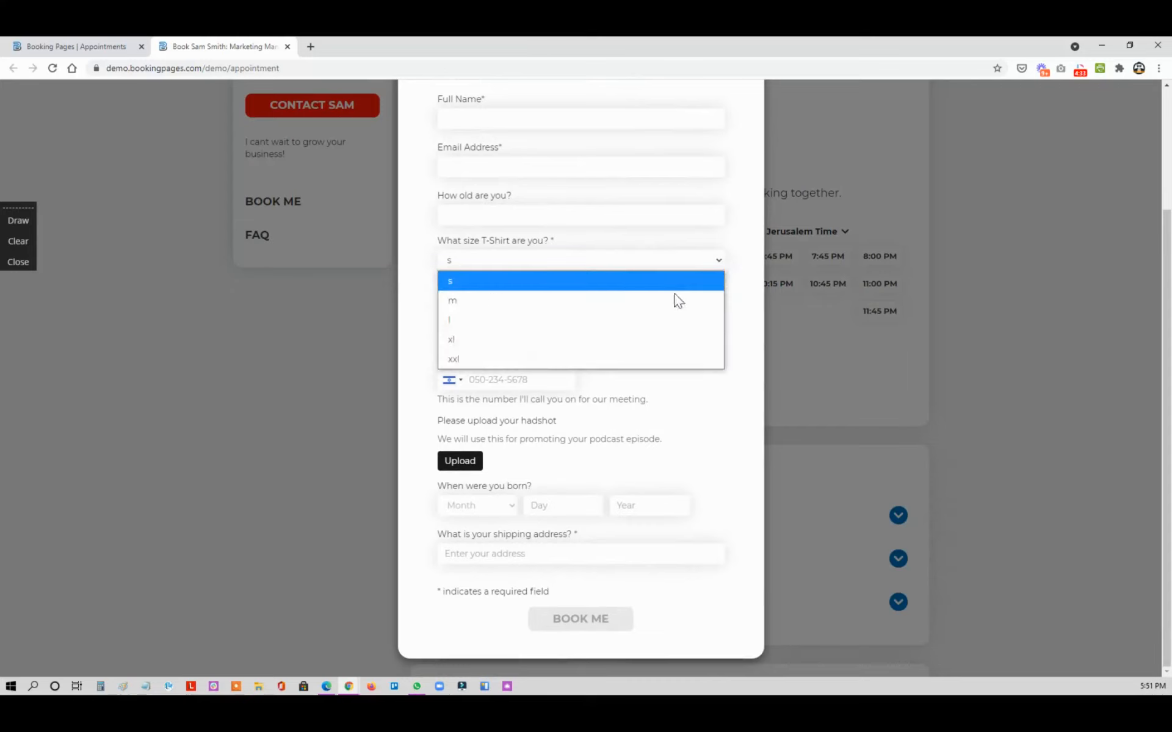
pyautogui.click(641, 339)
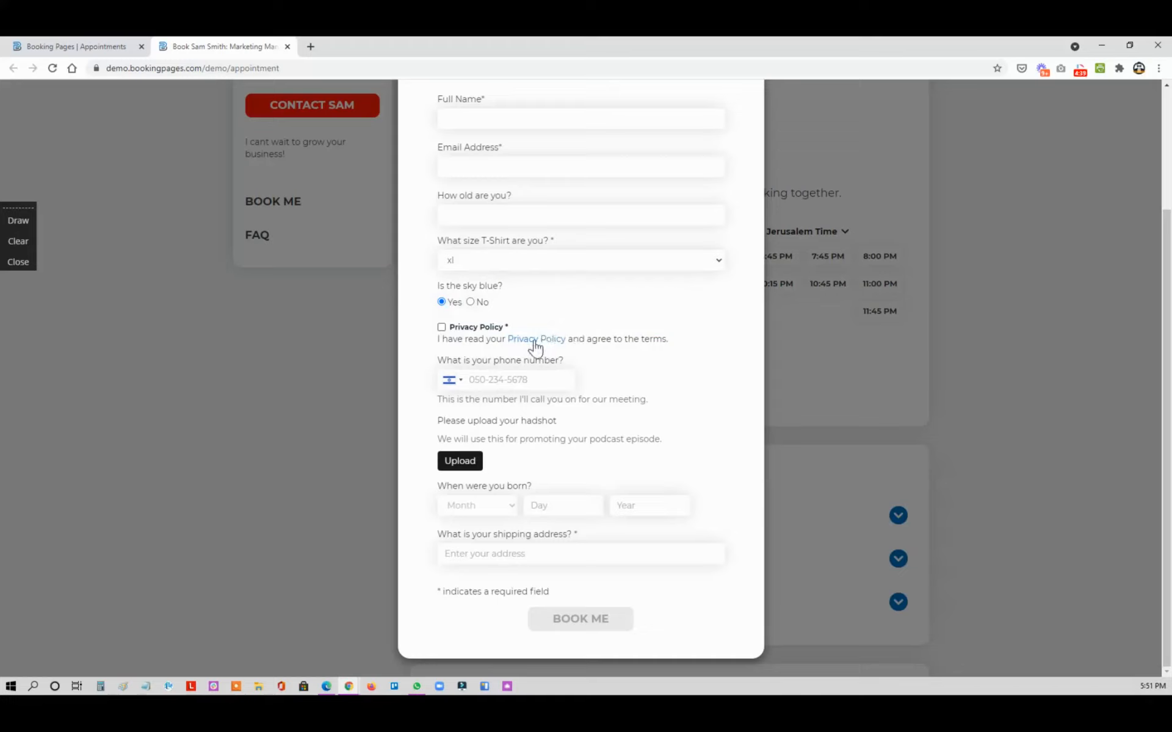
pyautogui.click(442, 327)
# Open and dismiss the headshot upload dialog without adding a file, and fill in the date of birth
pyautogui.click(482, 464)
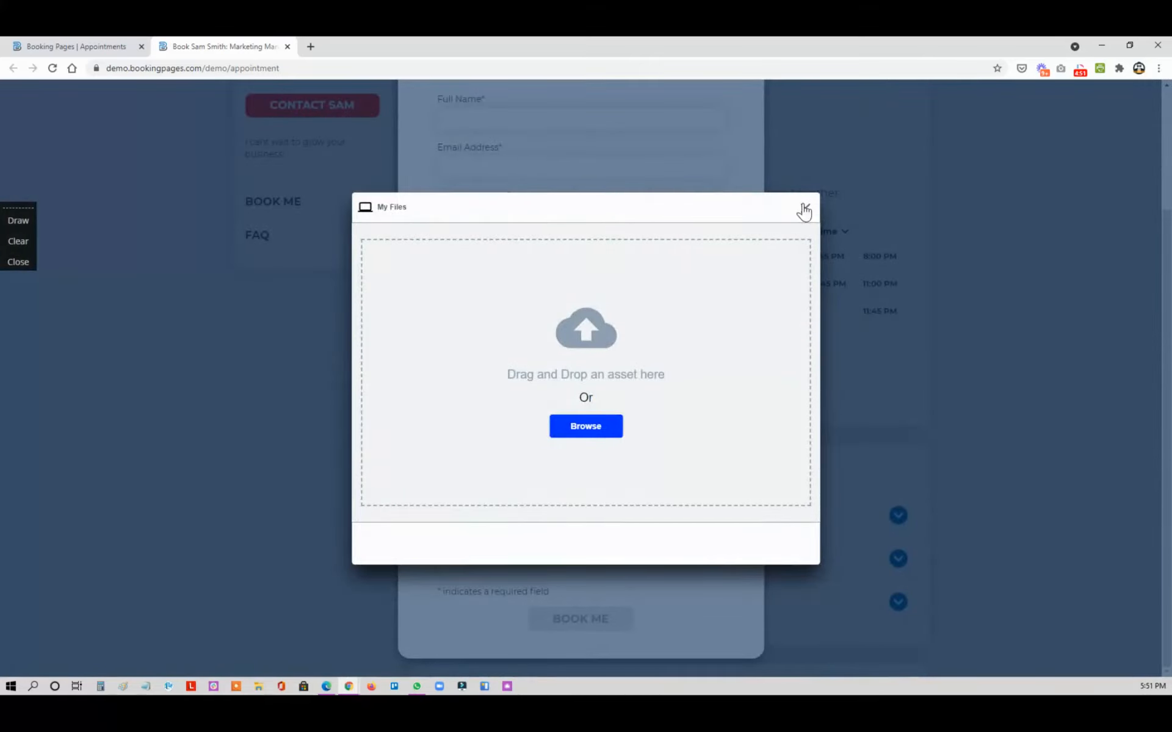
pyautogui.click(803, 209)
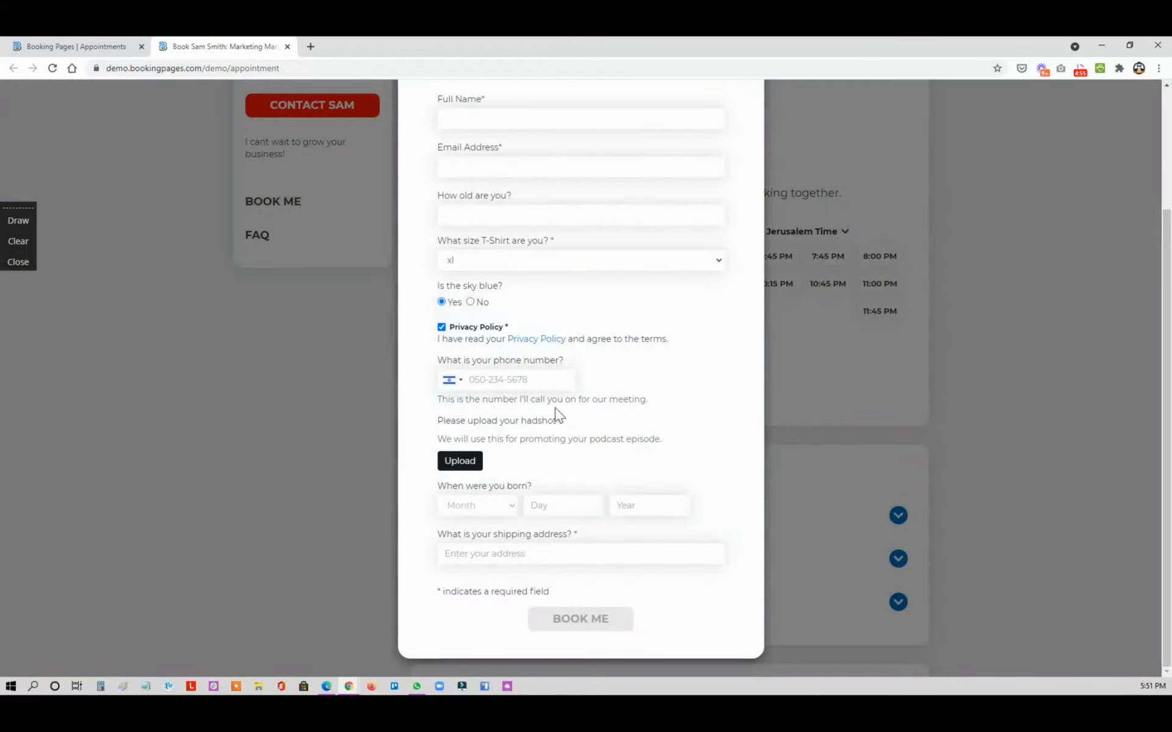
pyautogui.click(497, 504)
pyautogui.click(497, 426)
pyautogui.click(550, 504)
pyautogui.write('4')
pyautogui.click(633, 510)
pyautogui.write('1971')
# Enter the shipping address in the booking form by picking one of the suggested addresses
pyautogui.click(537, 557)
pyautogui.write('17')
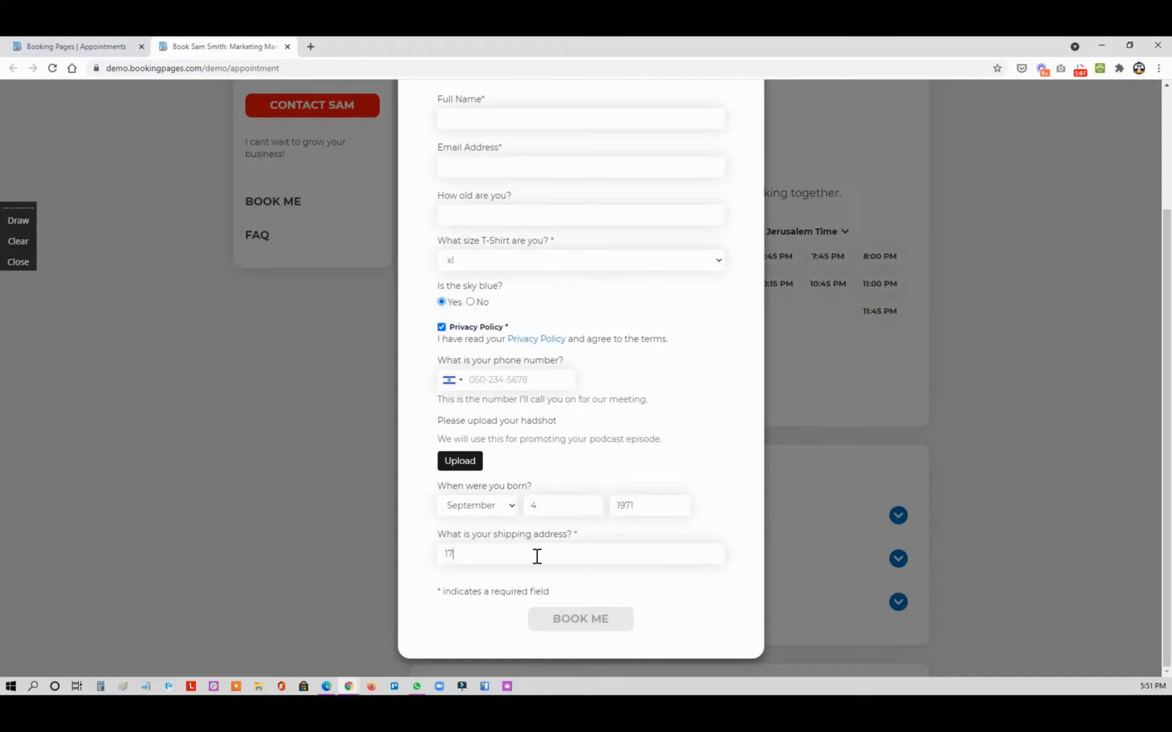
pyautogui.write('00')
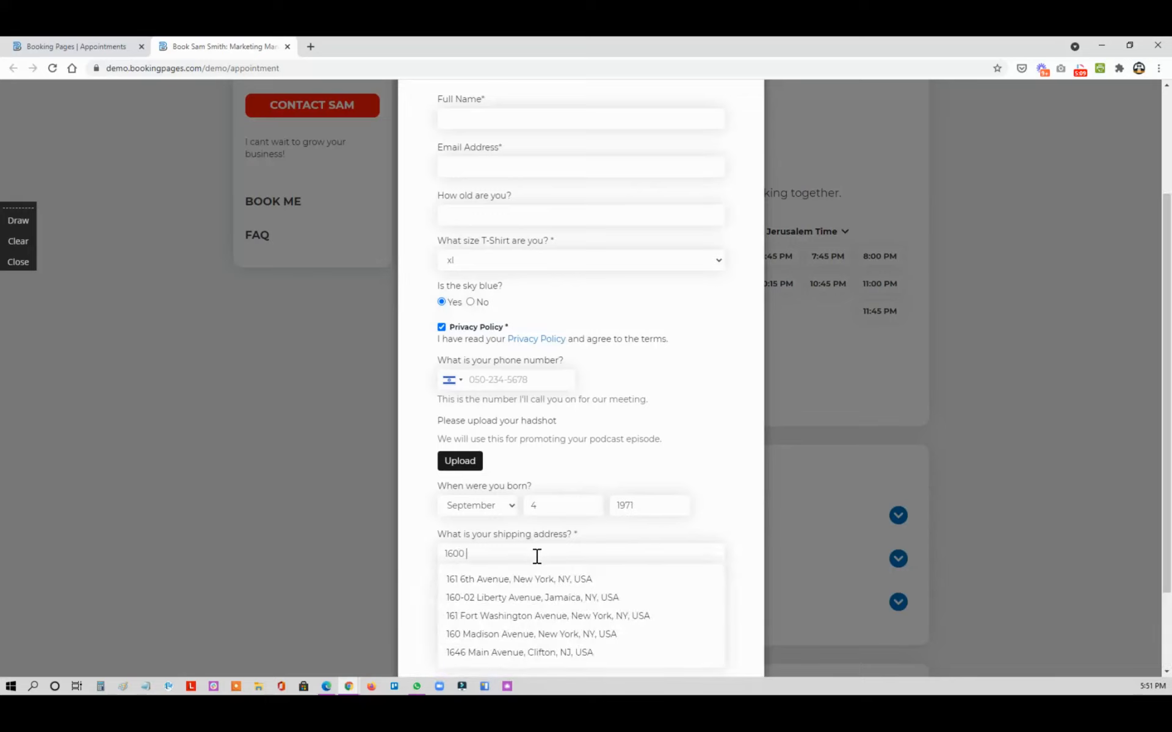
pyautogui.click(529, 579)
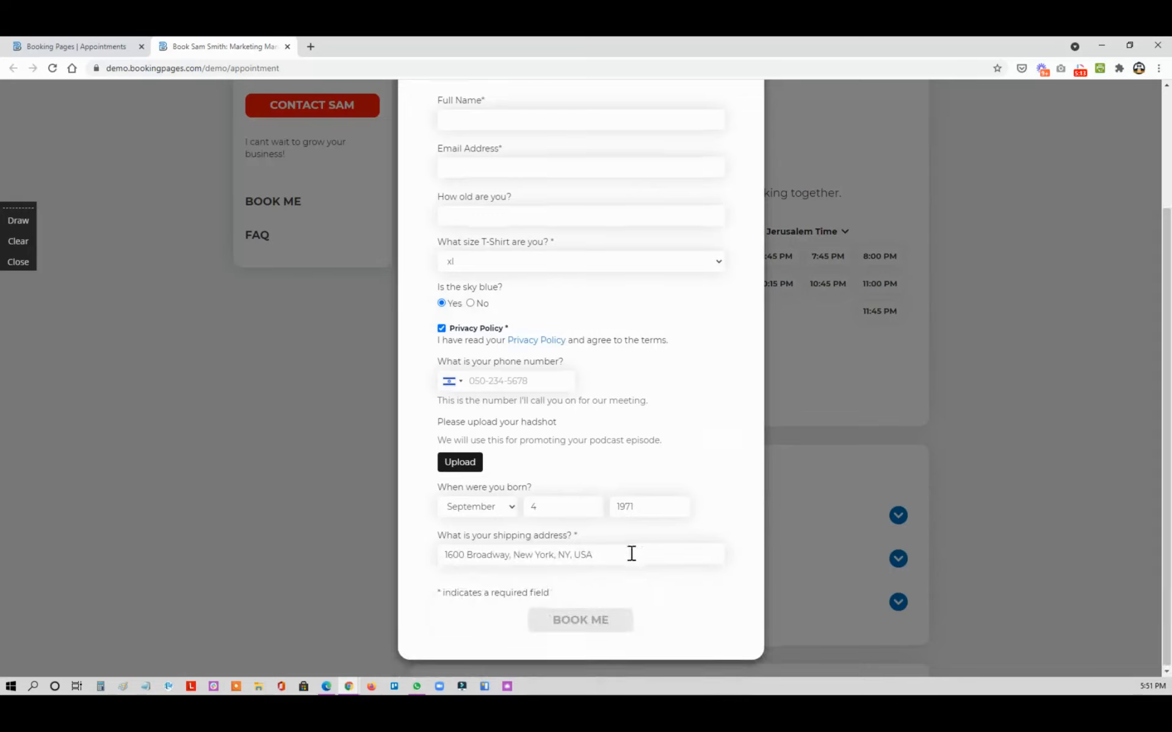
# Review the filled-in booking form and close it without booking the appointment
pyautogui.scroll(2, 631, 552)
pyautogui.scroll(-2, 607, 479)
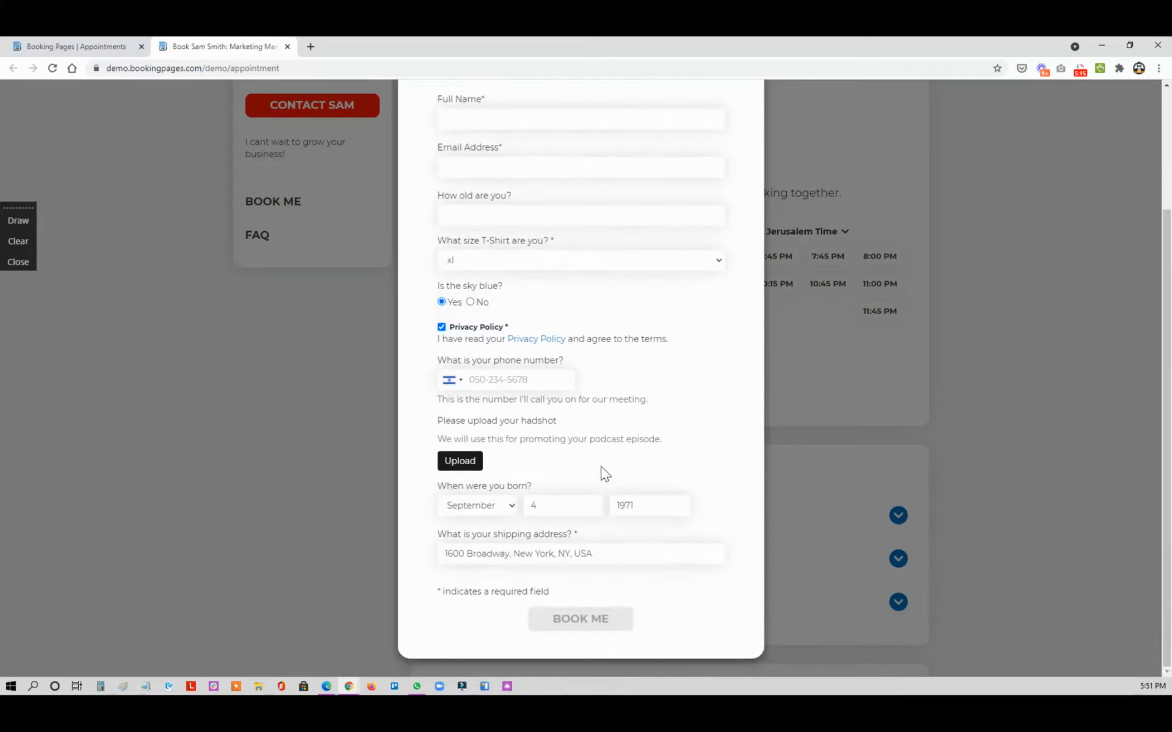
pyautogui.scroll(2, 628, 419)
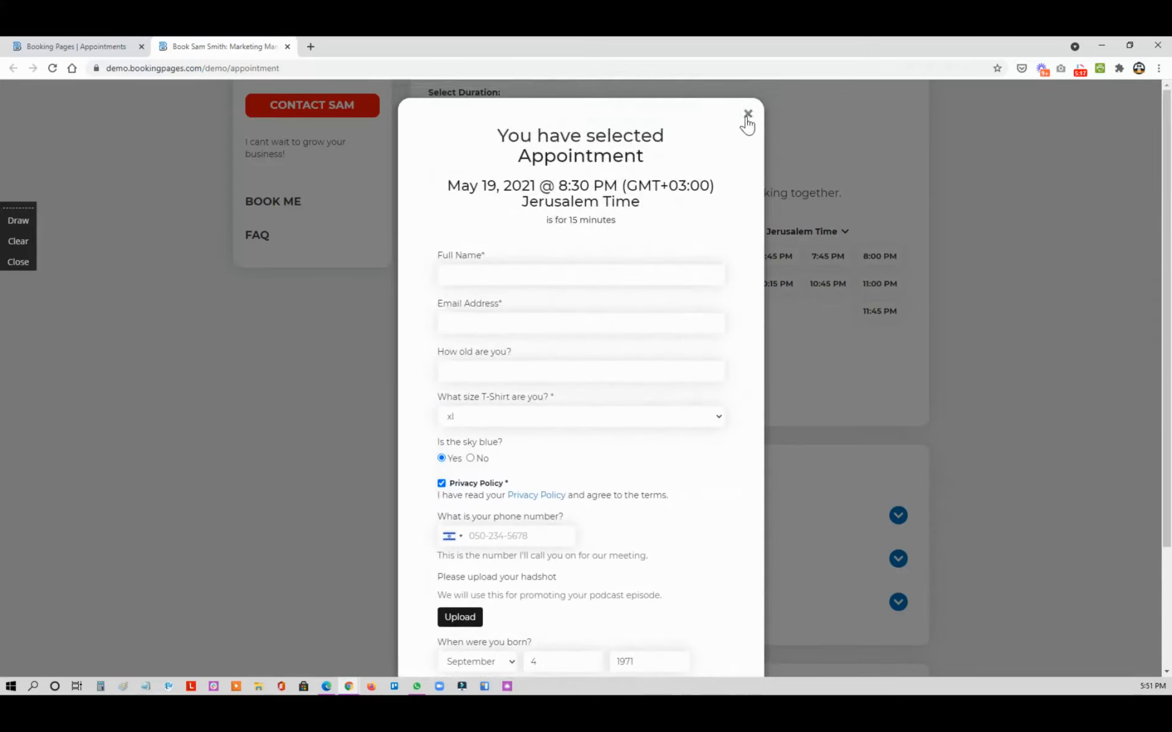
pyautogui.click(747, 116)
pyautogui.click(1079, 71)
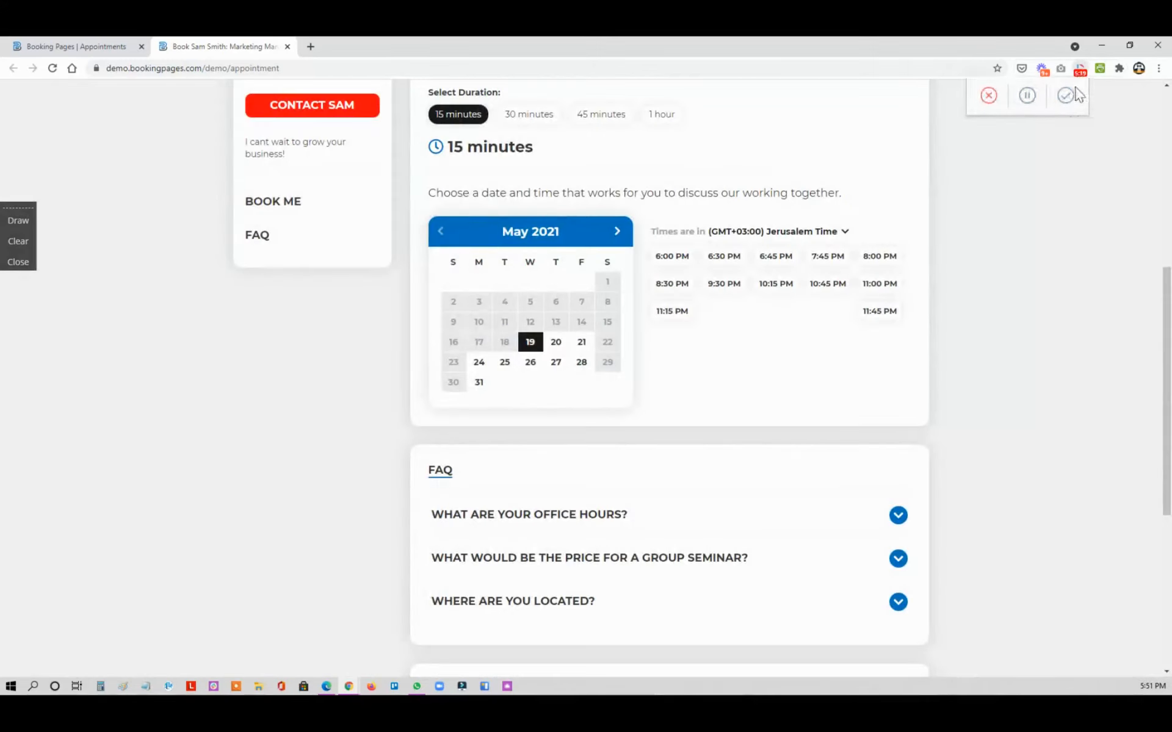